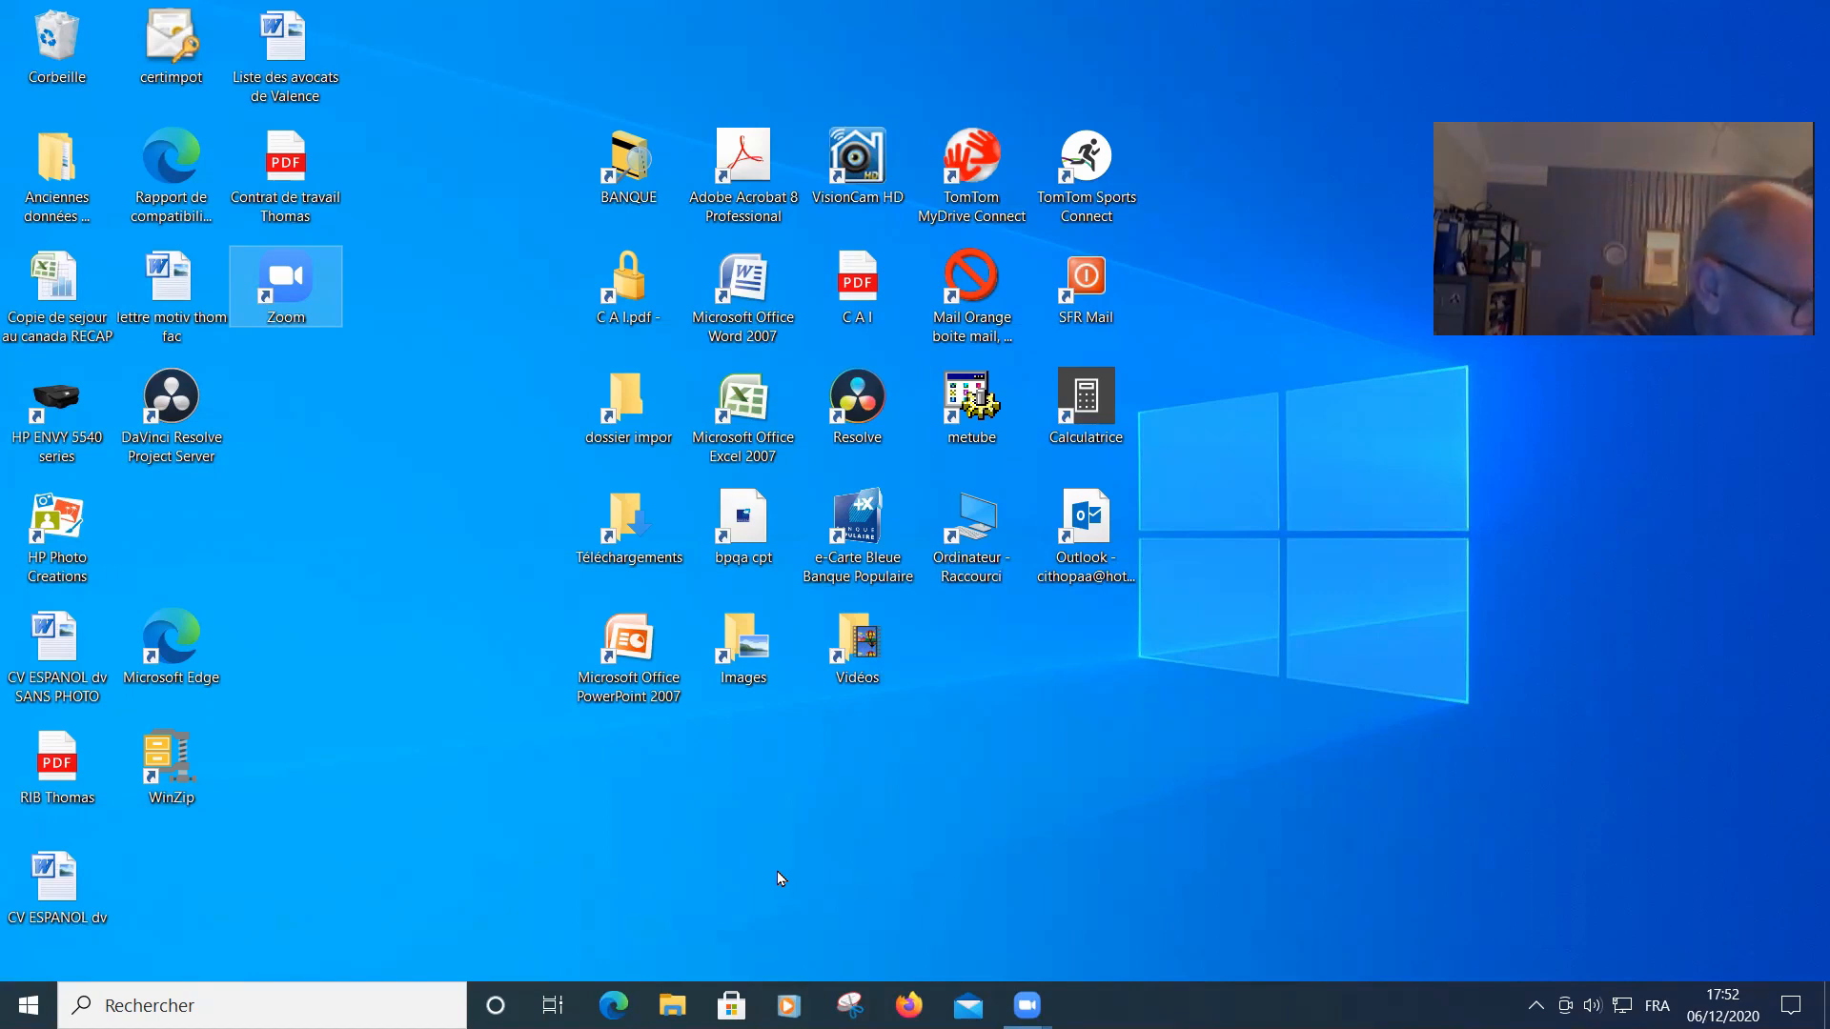
Open File Explorer on the System (E:) drive and copy the folders fichier news, documents and photos
key("super+e")
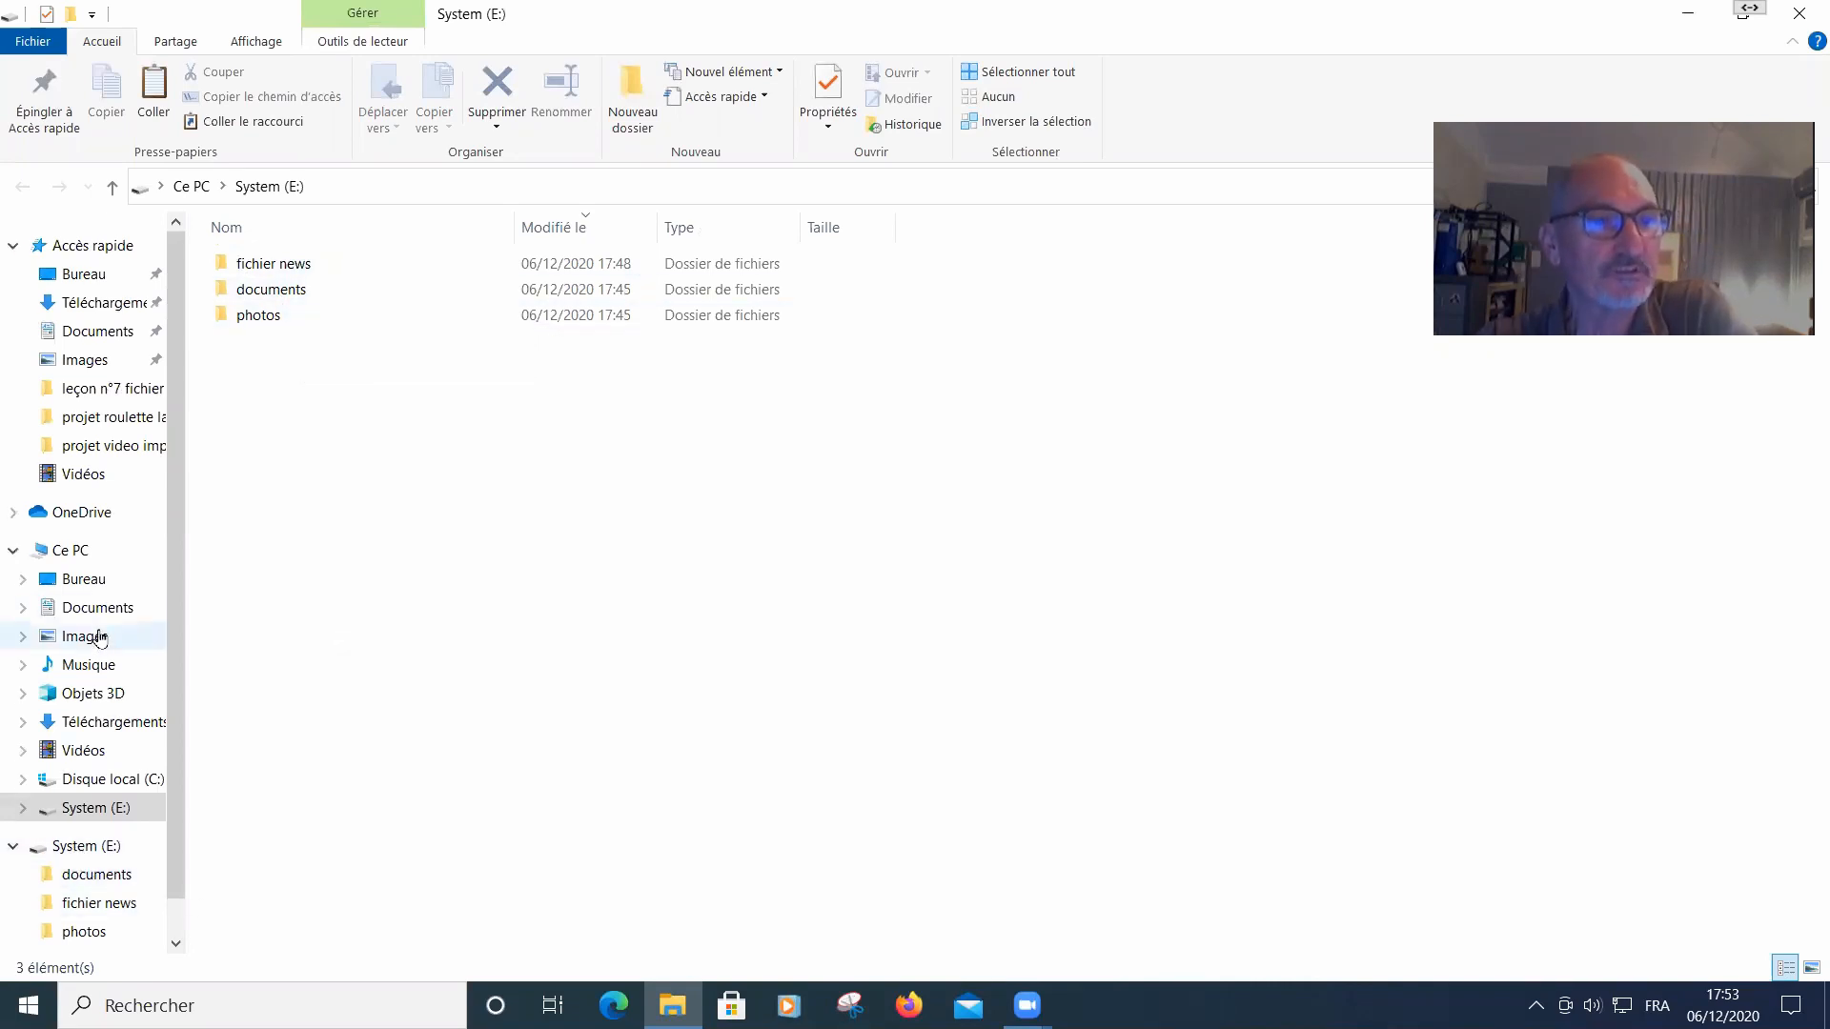
left_click(89, 560)
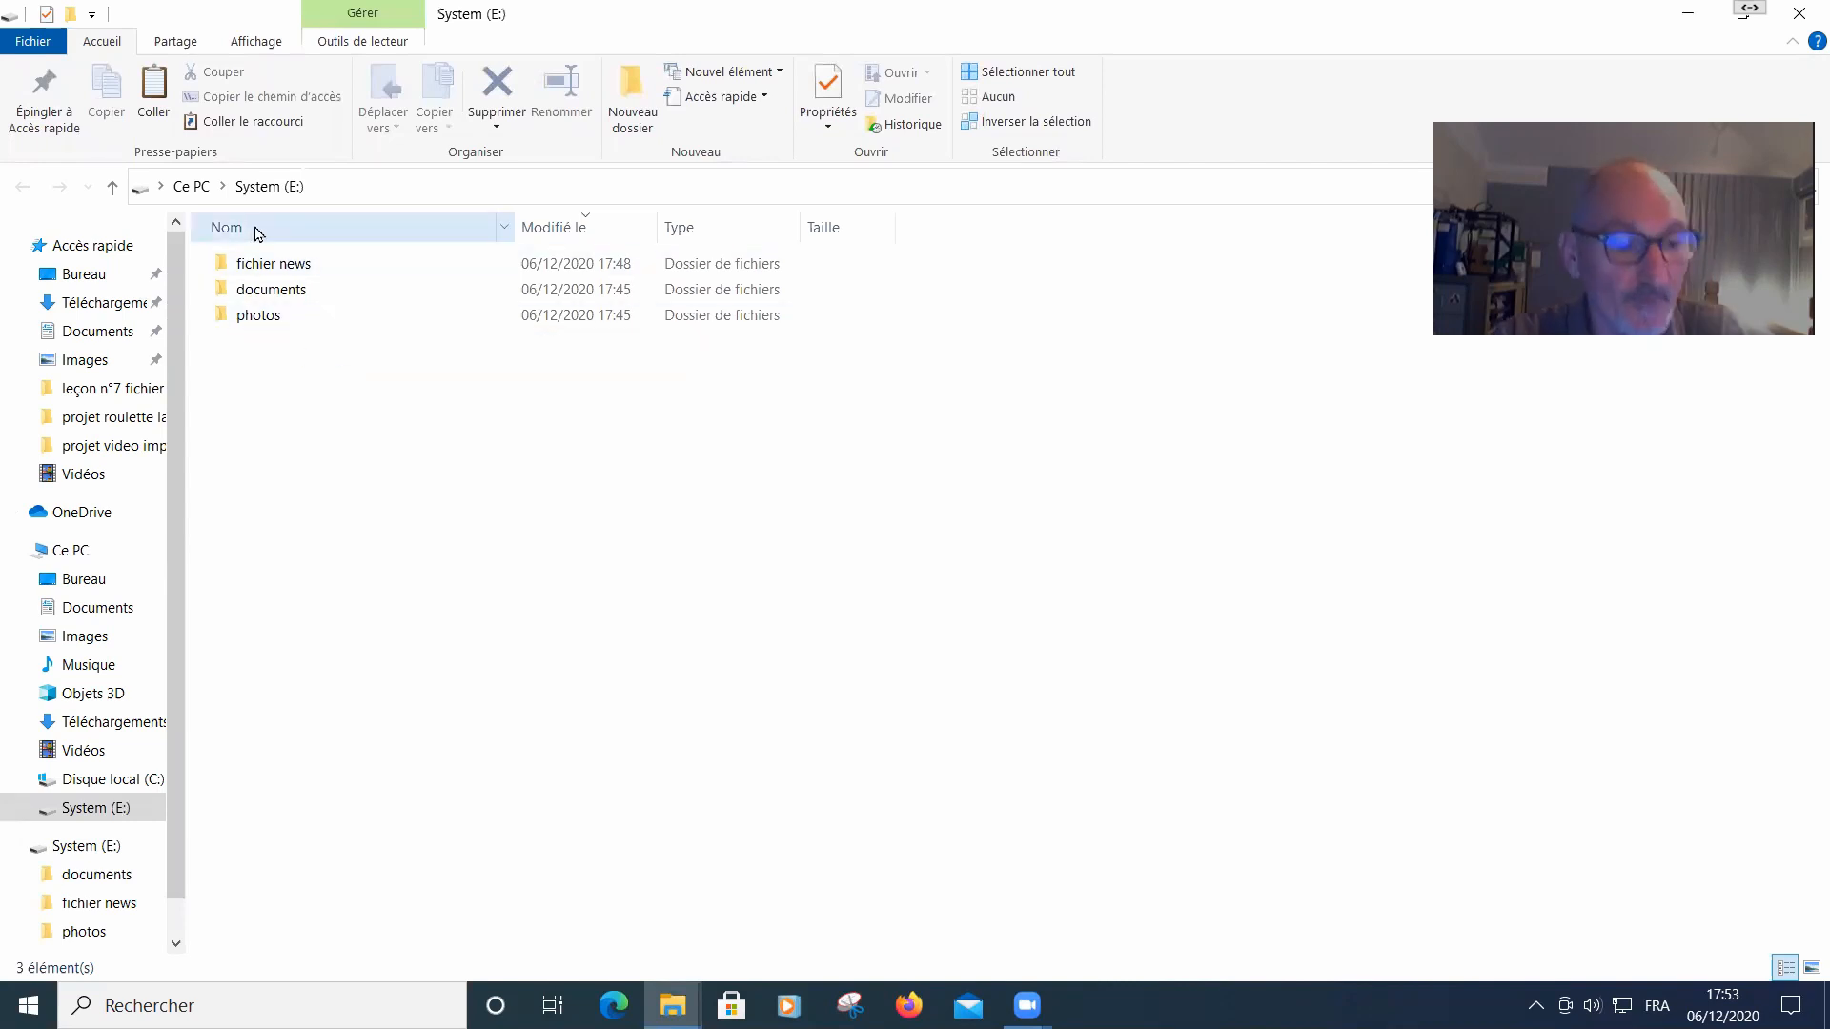
left_click(303, 267)
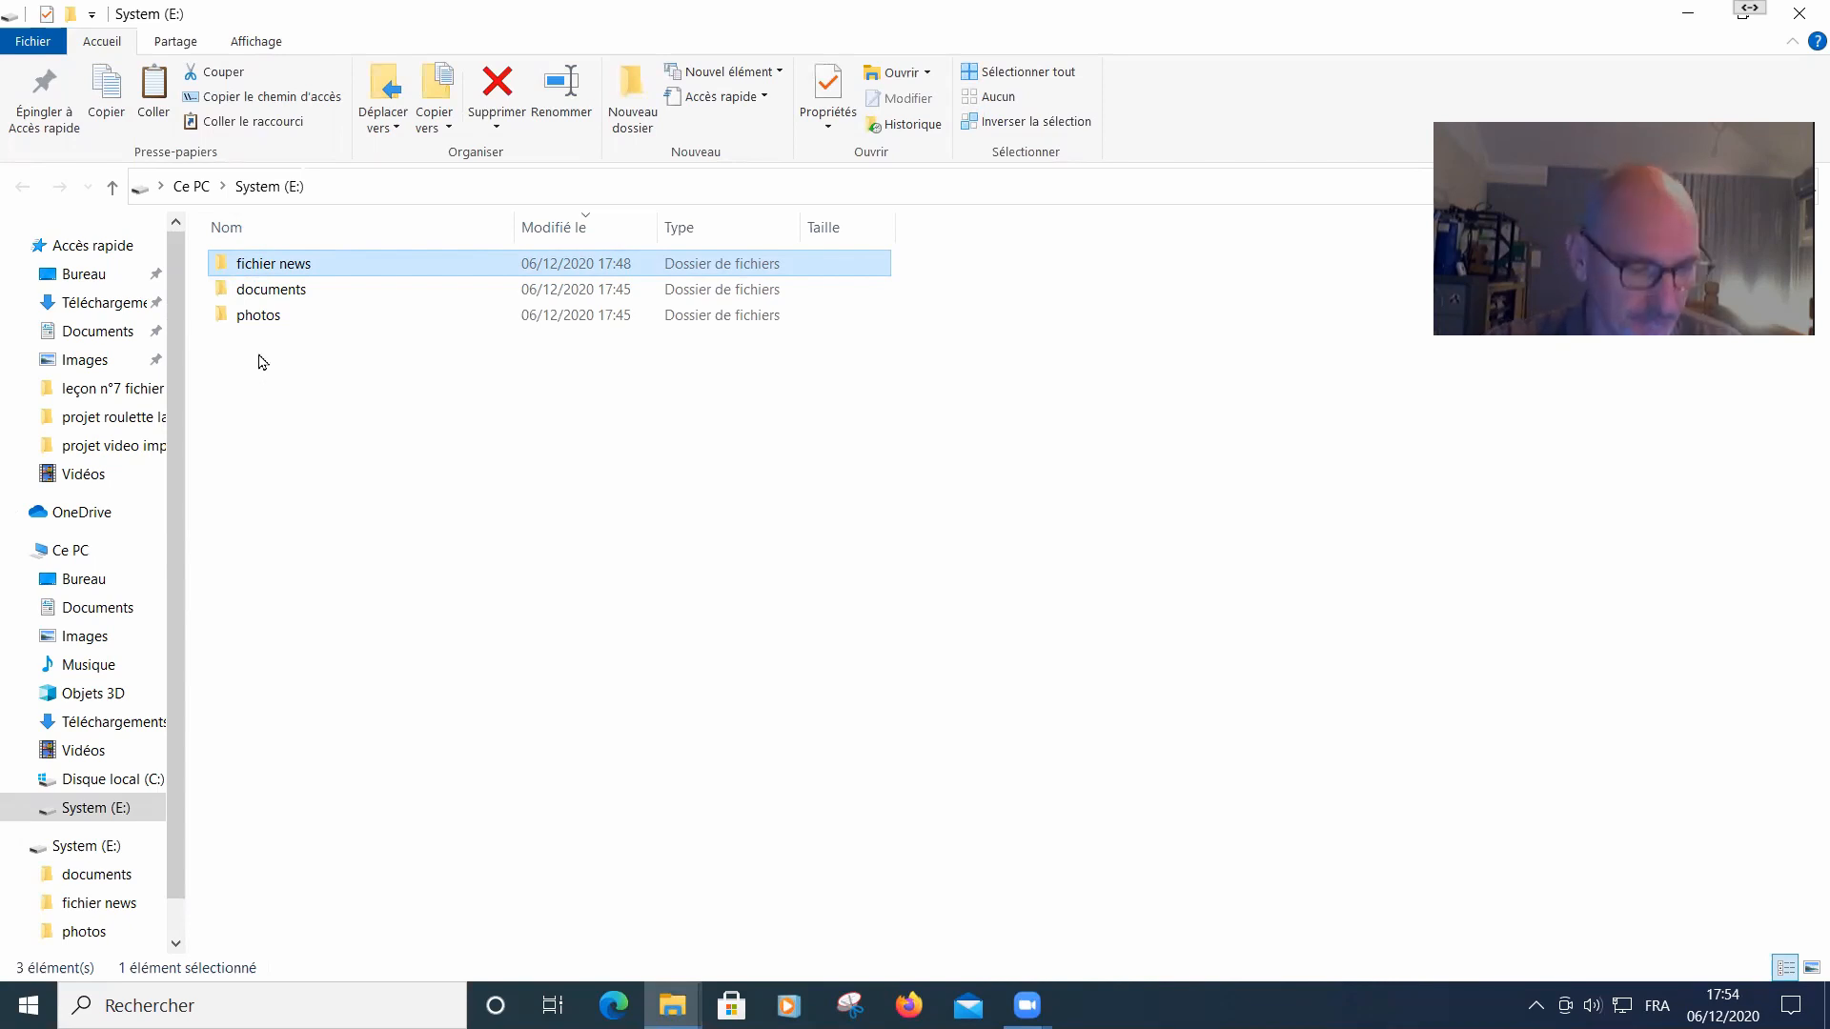
left_click(268, 328, "shift")
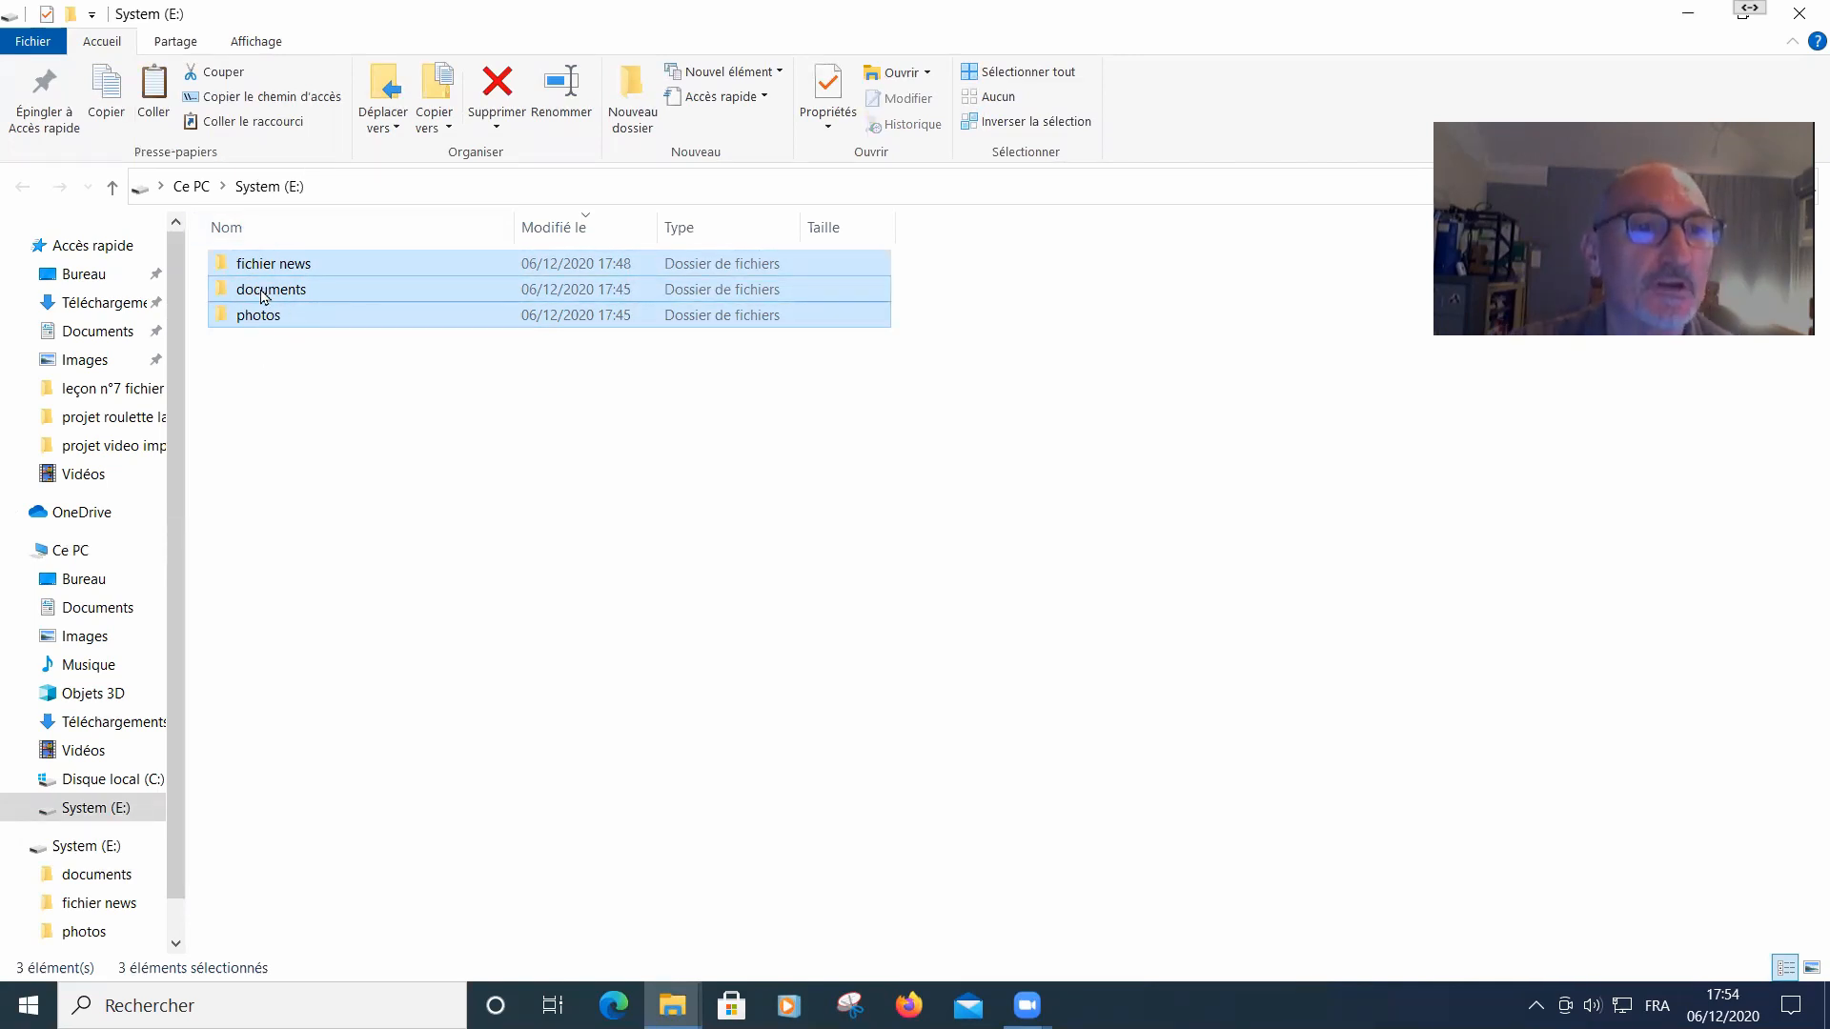
right_click(265, 297)
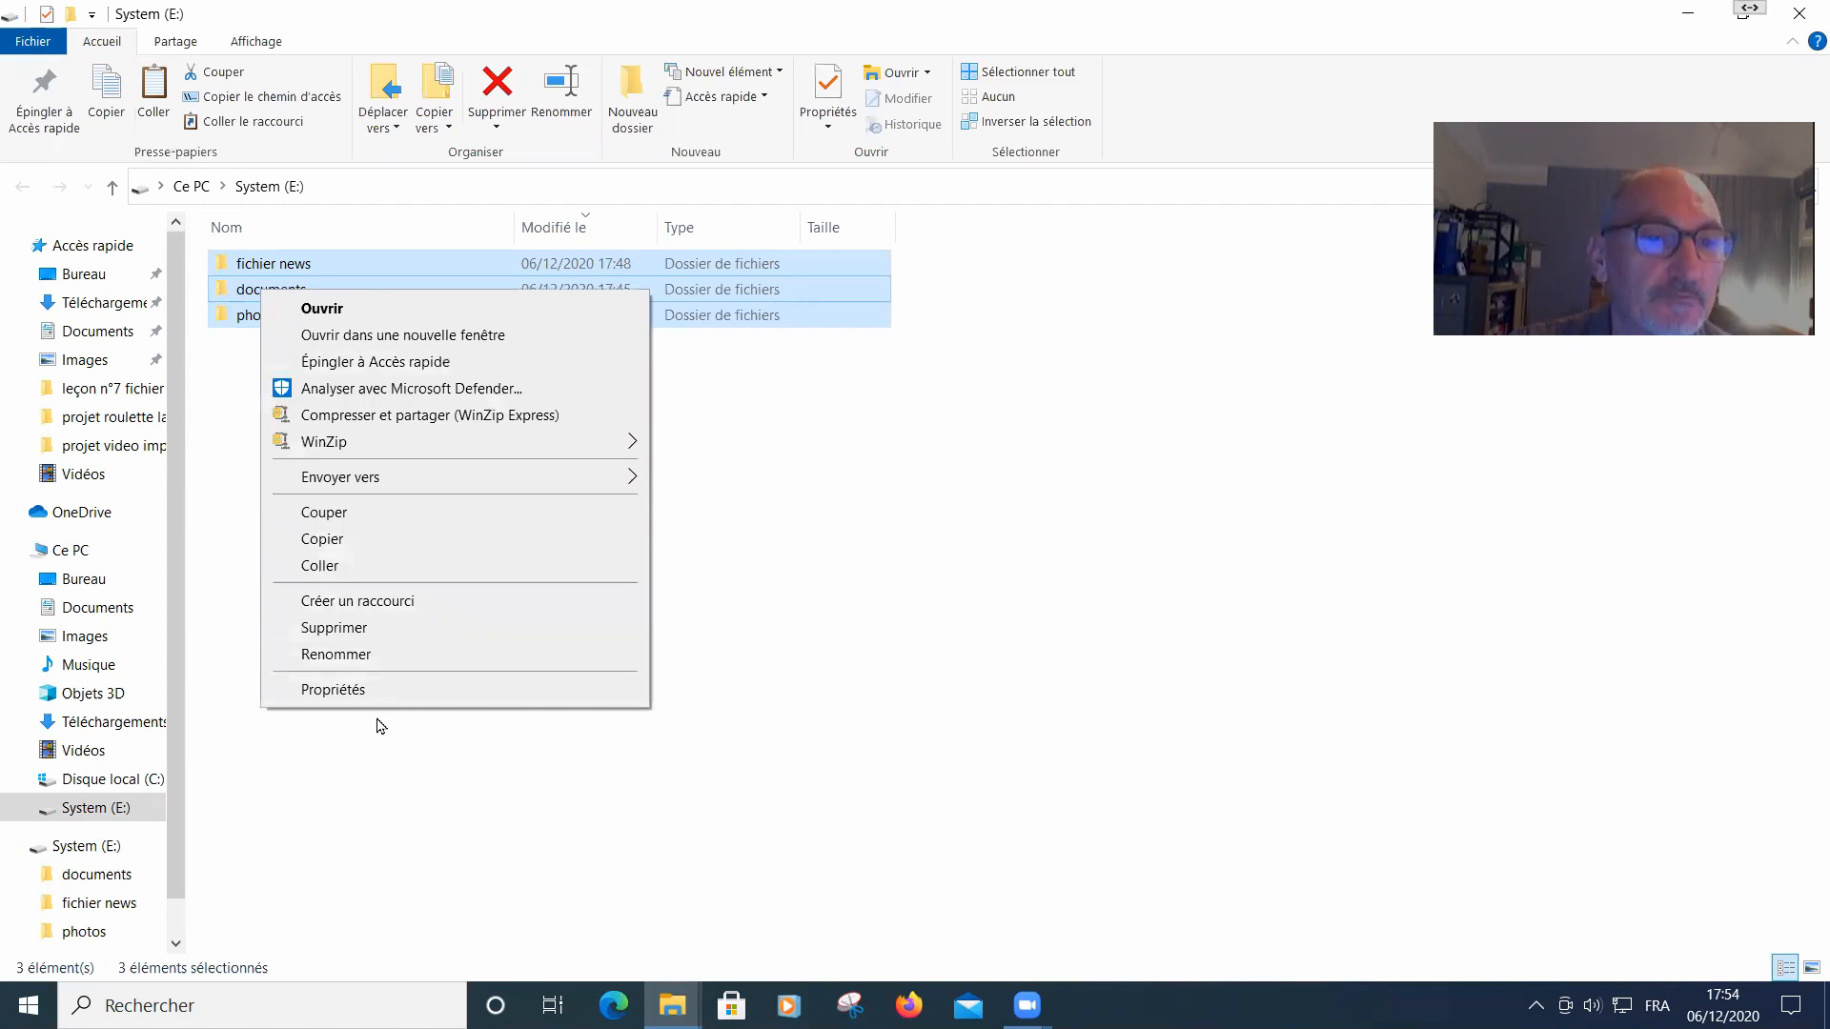
left_click(324, 540)
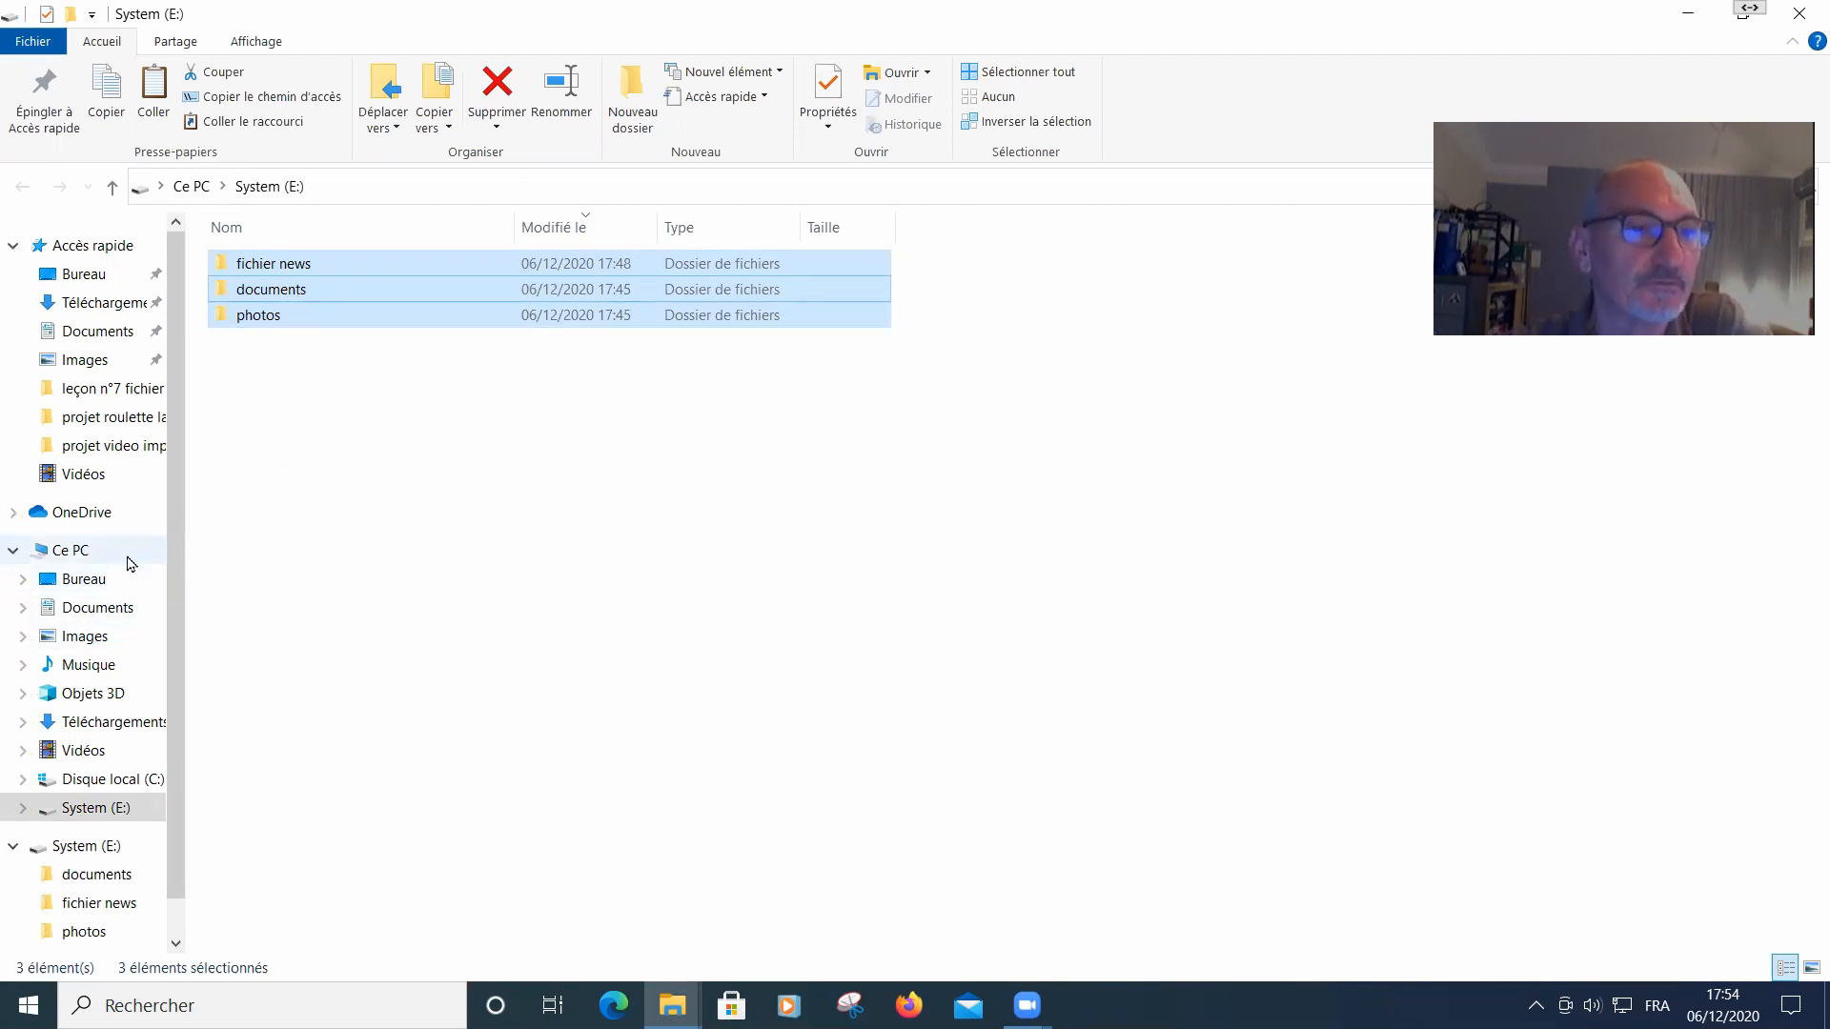
Paste the three copied folders into the PC's Documents folder and return to the System (E:) drive
left_click(88, 610)
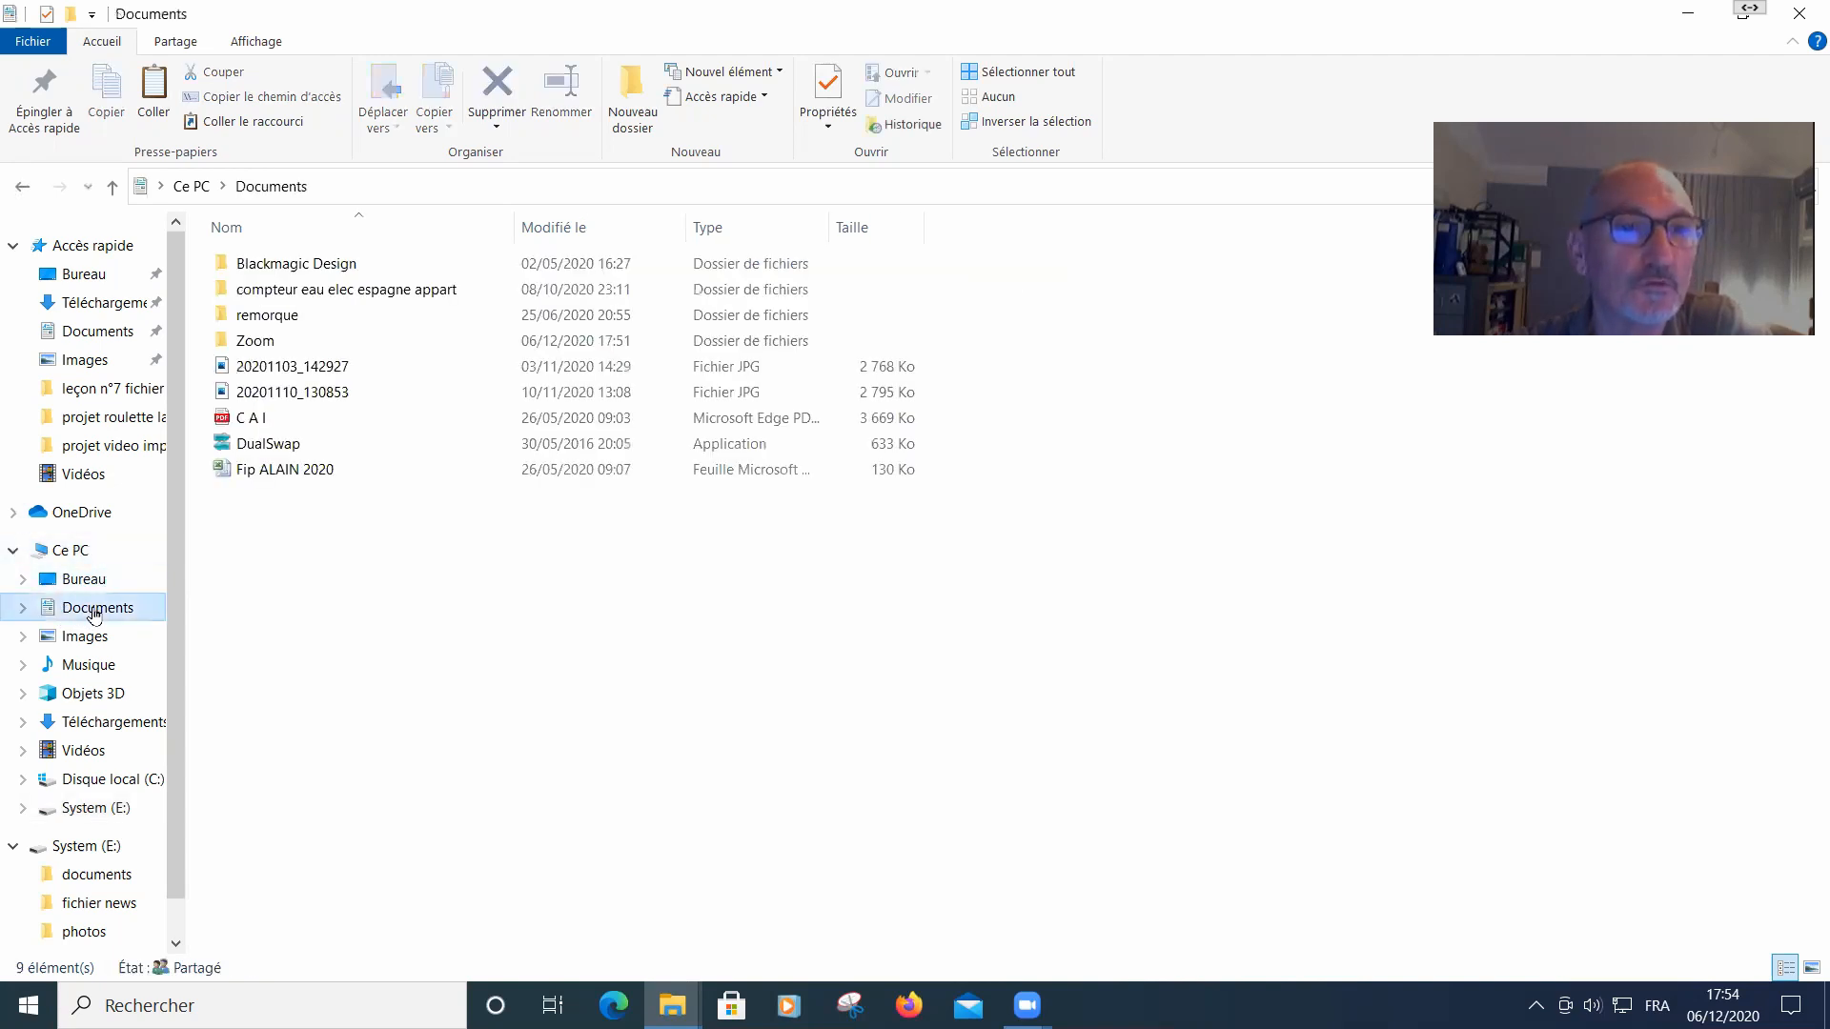
right_click(250, 602)
left_click(324, 766)
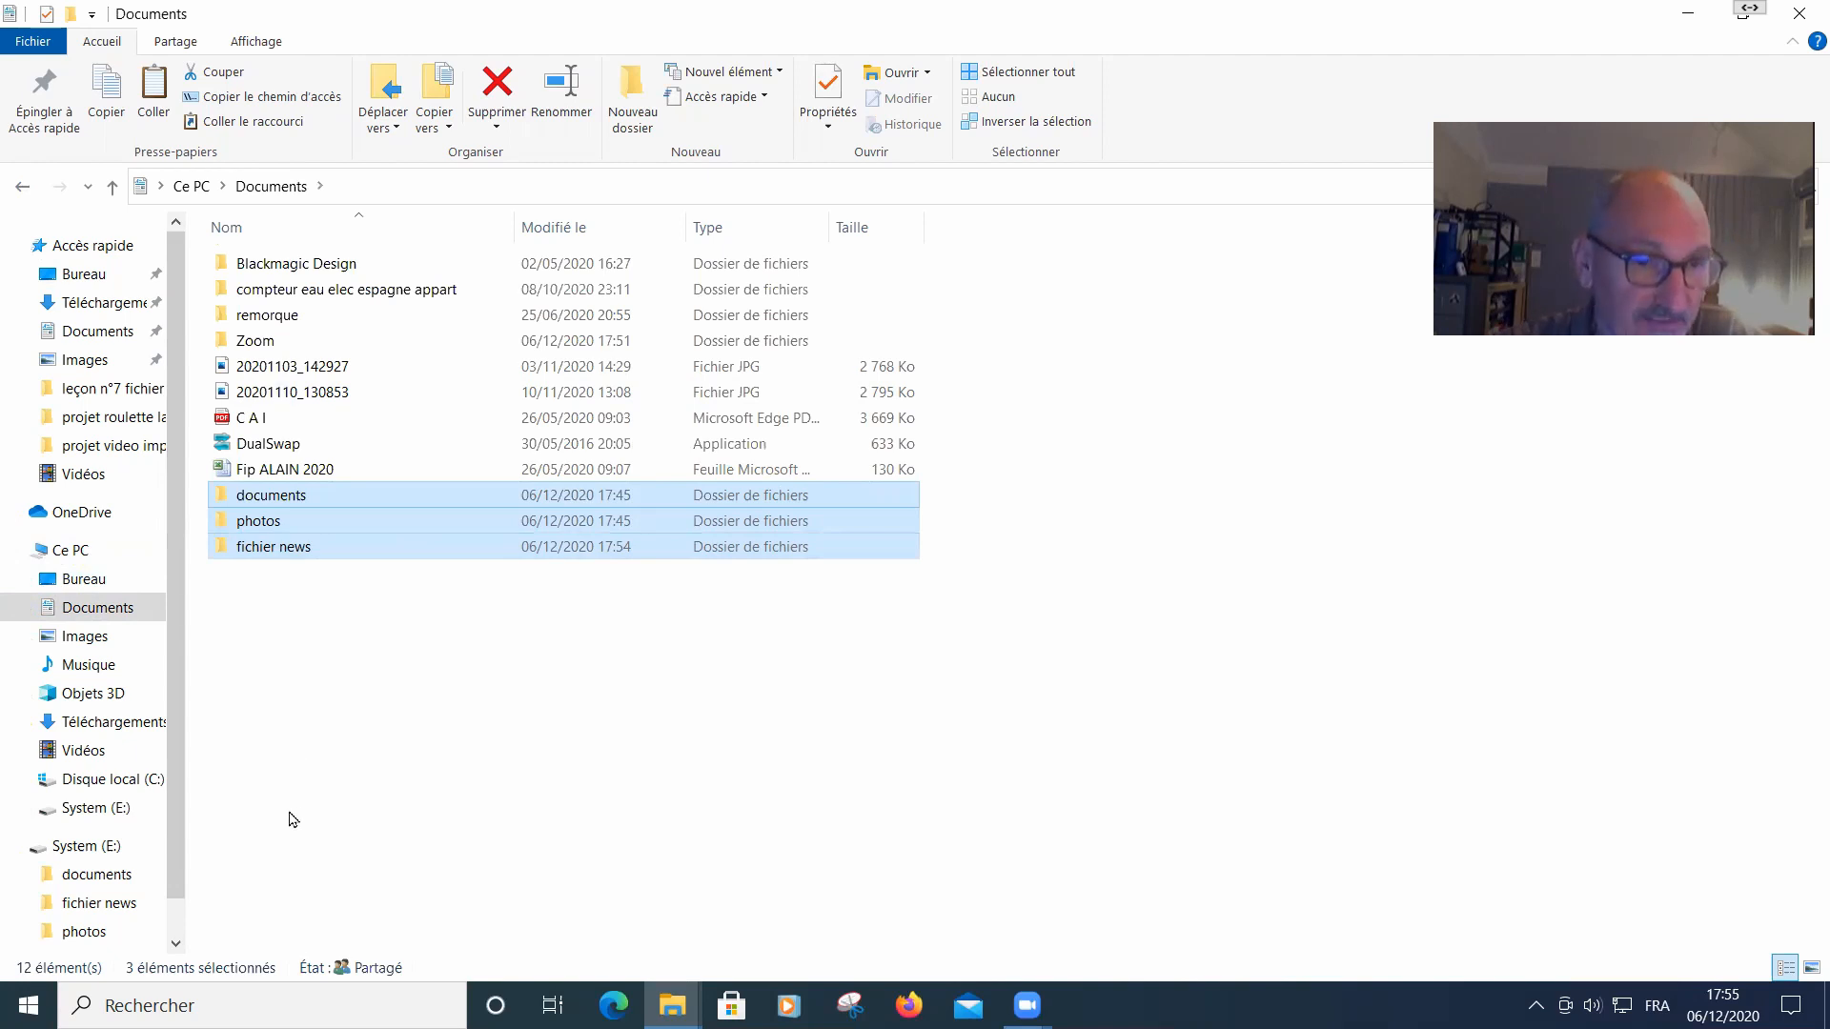
left_click(23, 187)
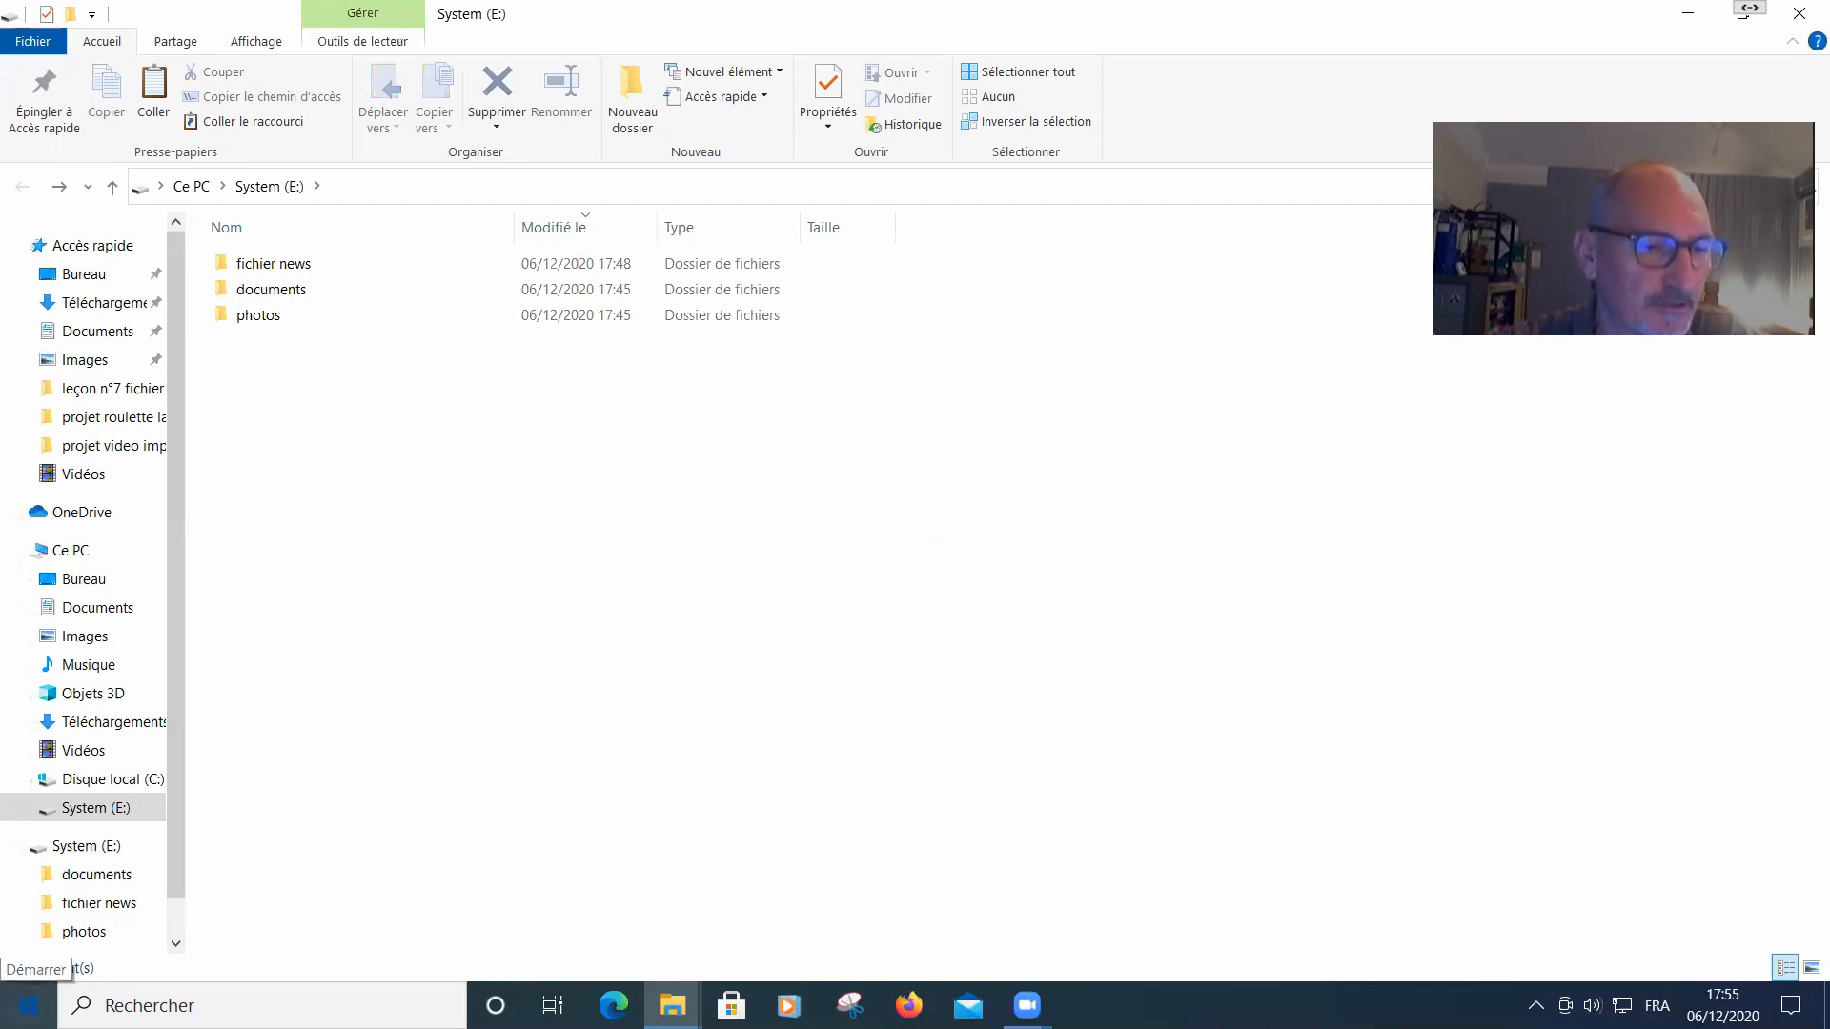
Open Windows Disk Management and select the System (E:) volume on Disque 1
right_click(29, 1002)
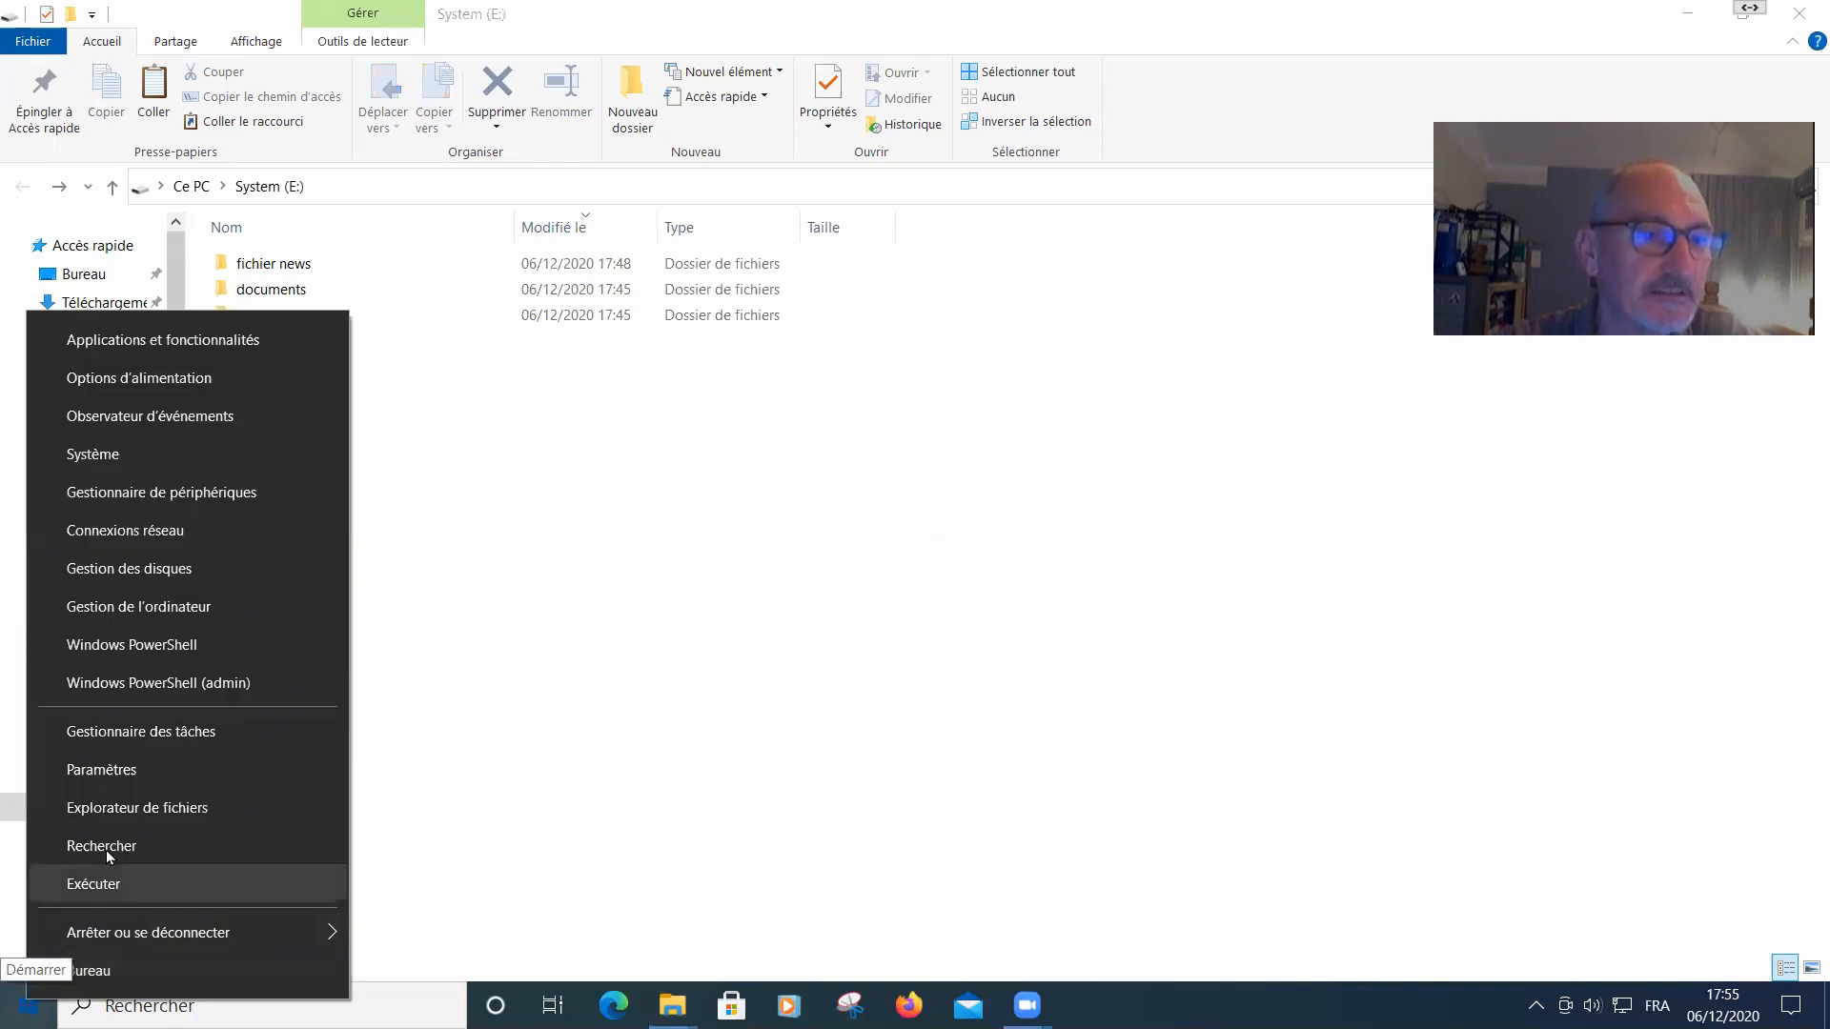
left_click(131, 573)
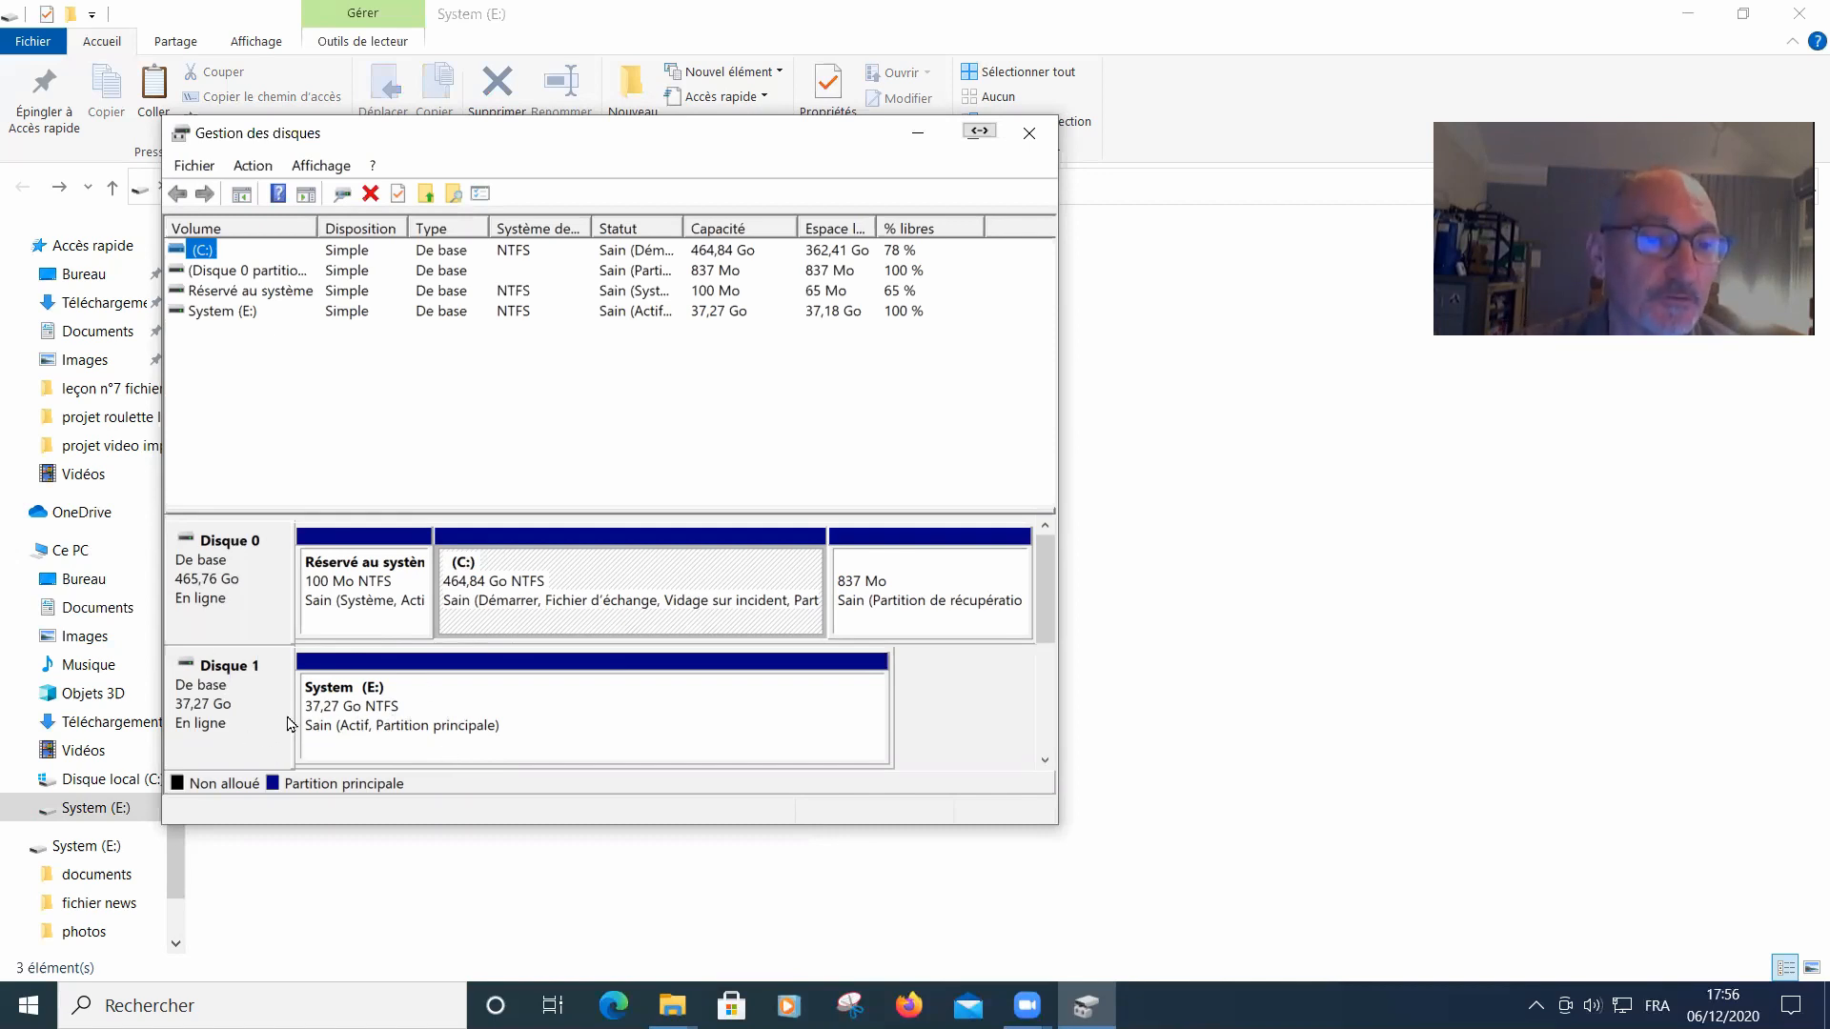
left_click(395, 706)
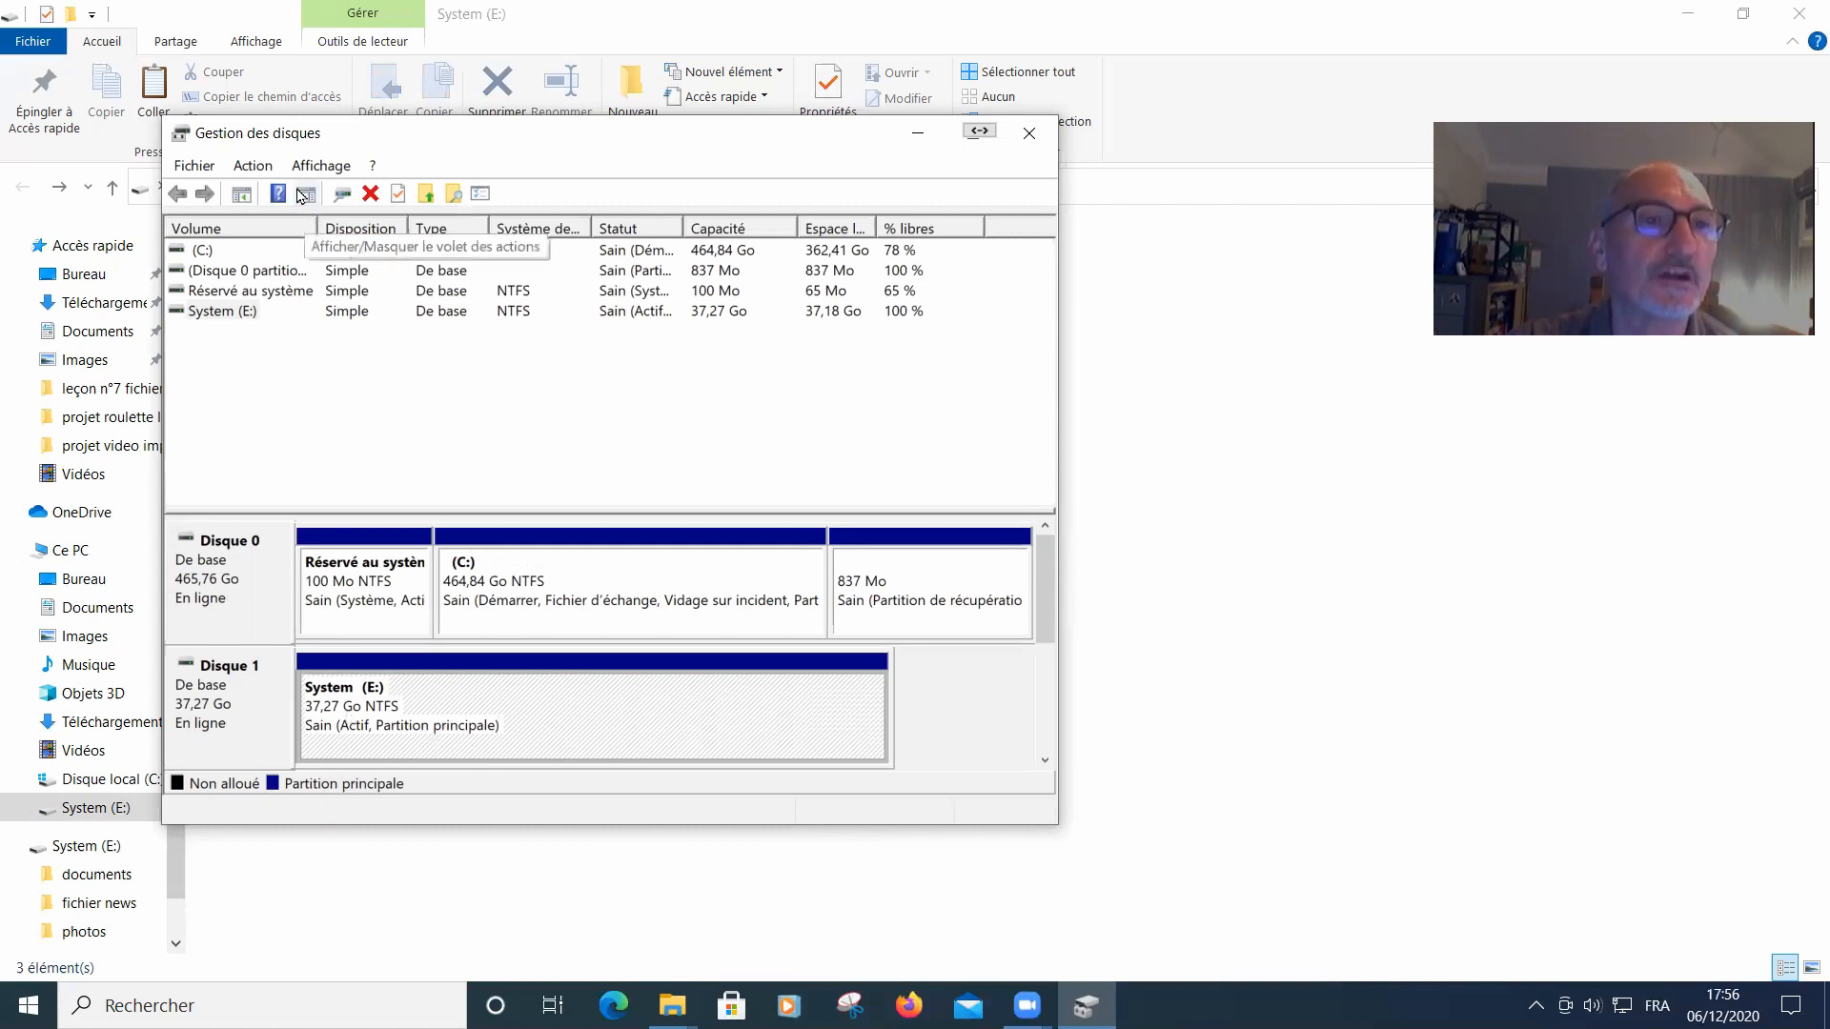
Examine the actions available for the System (E:) volume and compare it with the C: partition on Disque 0
left_click(252, 169)
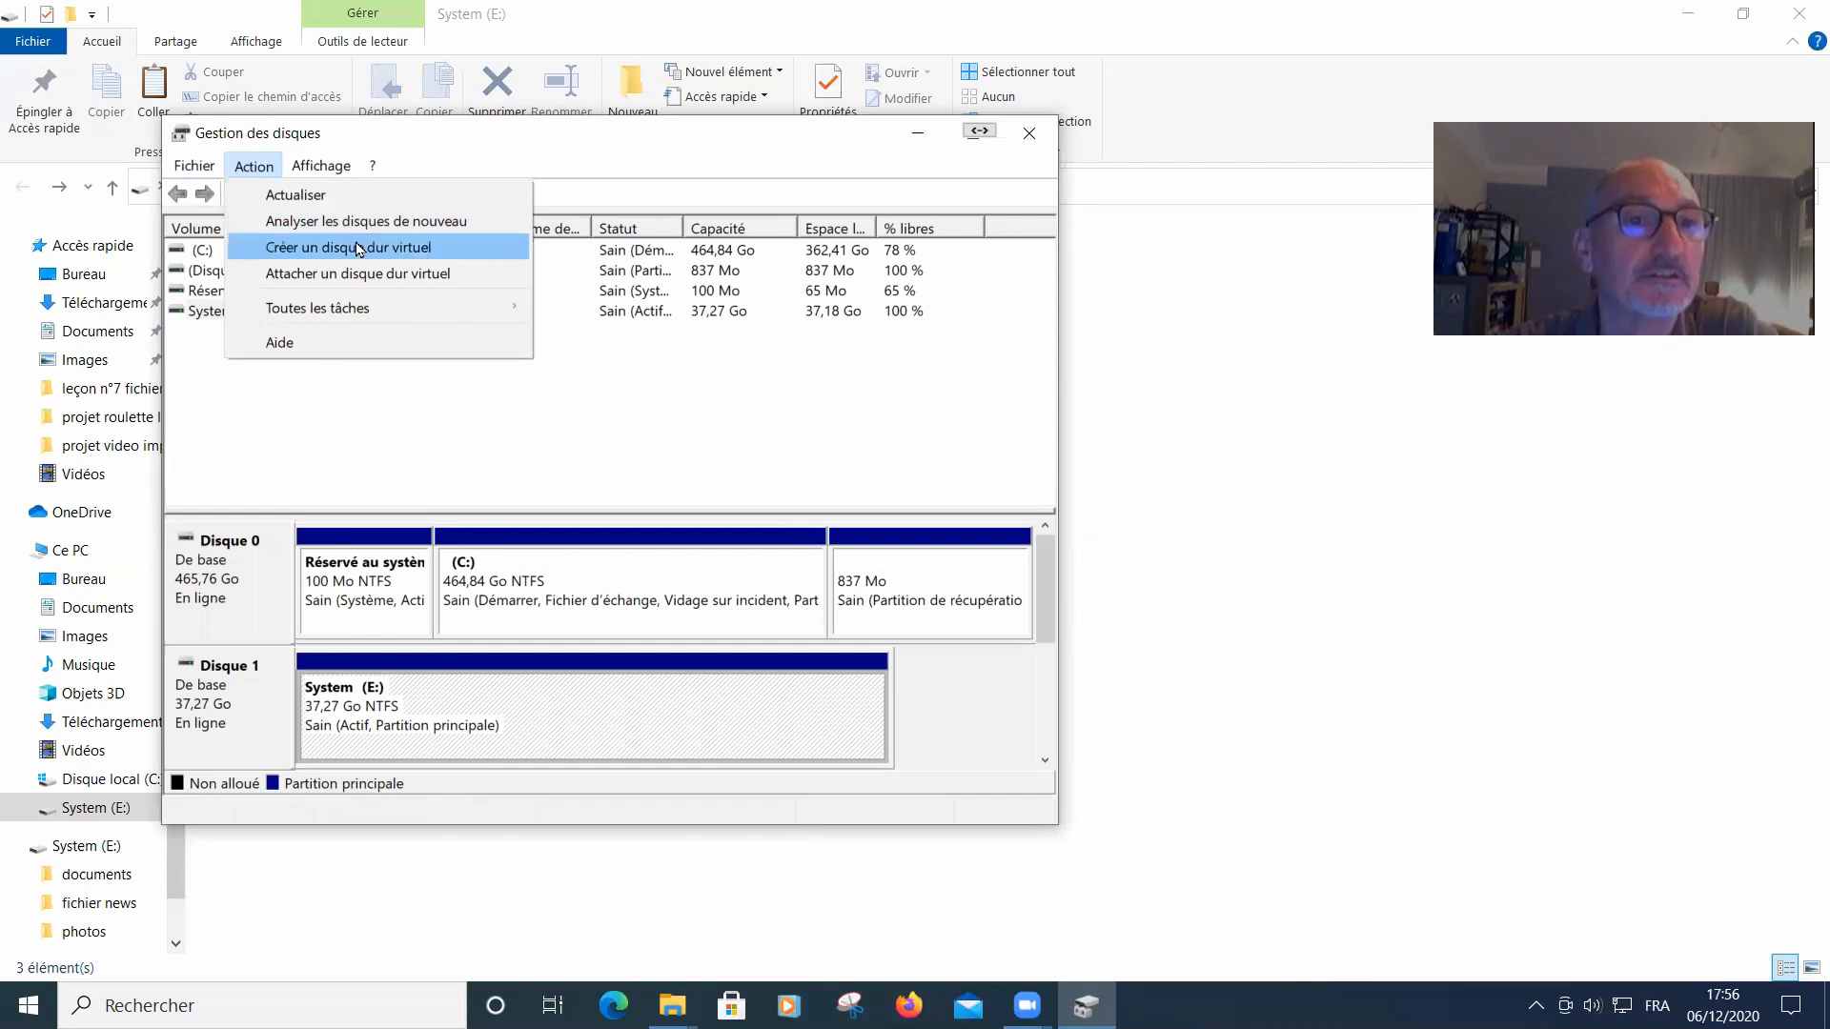
left_click(471, 718)
right_click(471, 718)
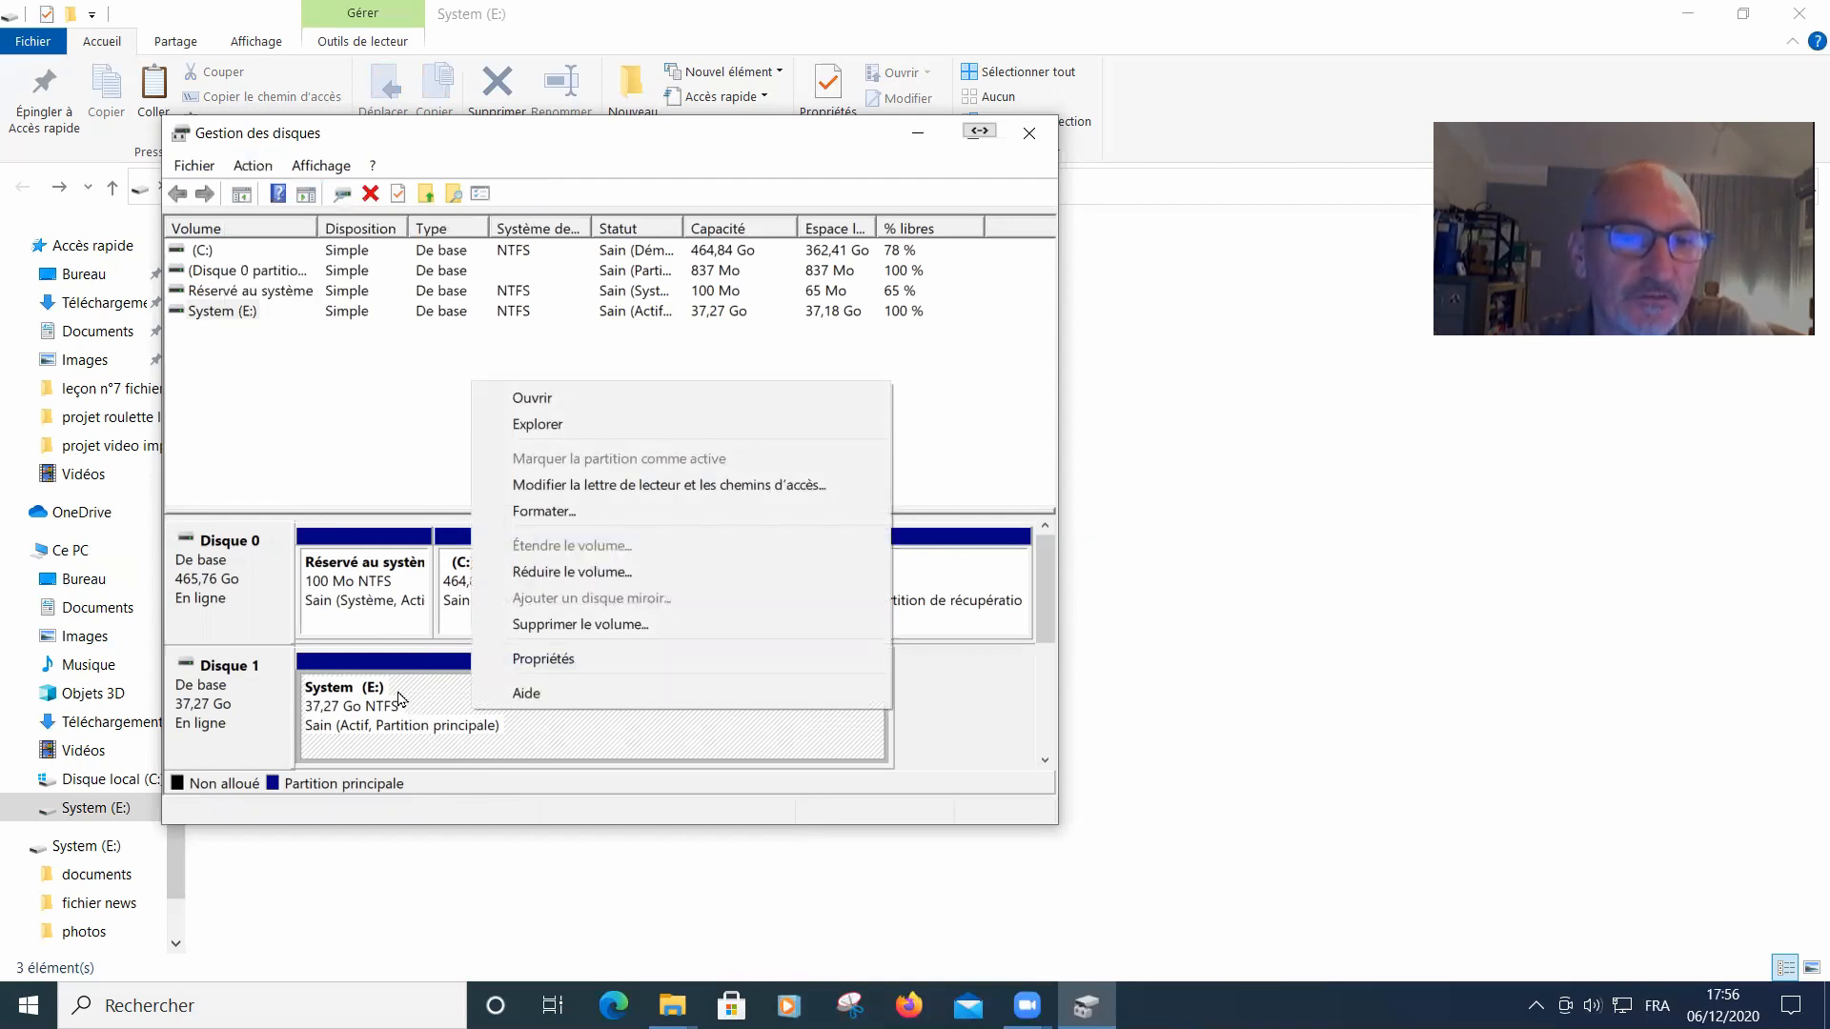
left_click(409, 392)
left_click(503, 582)
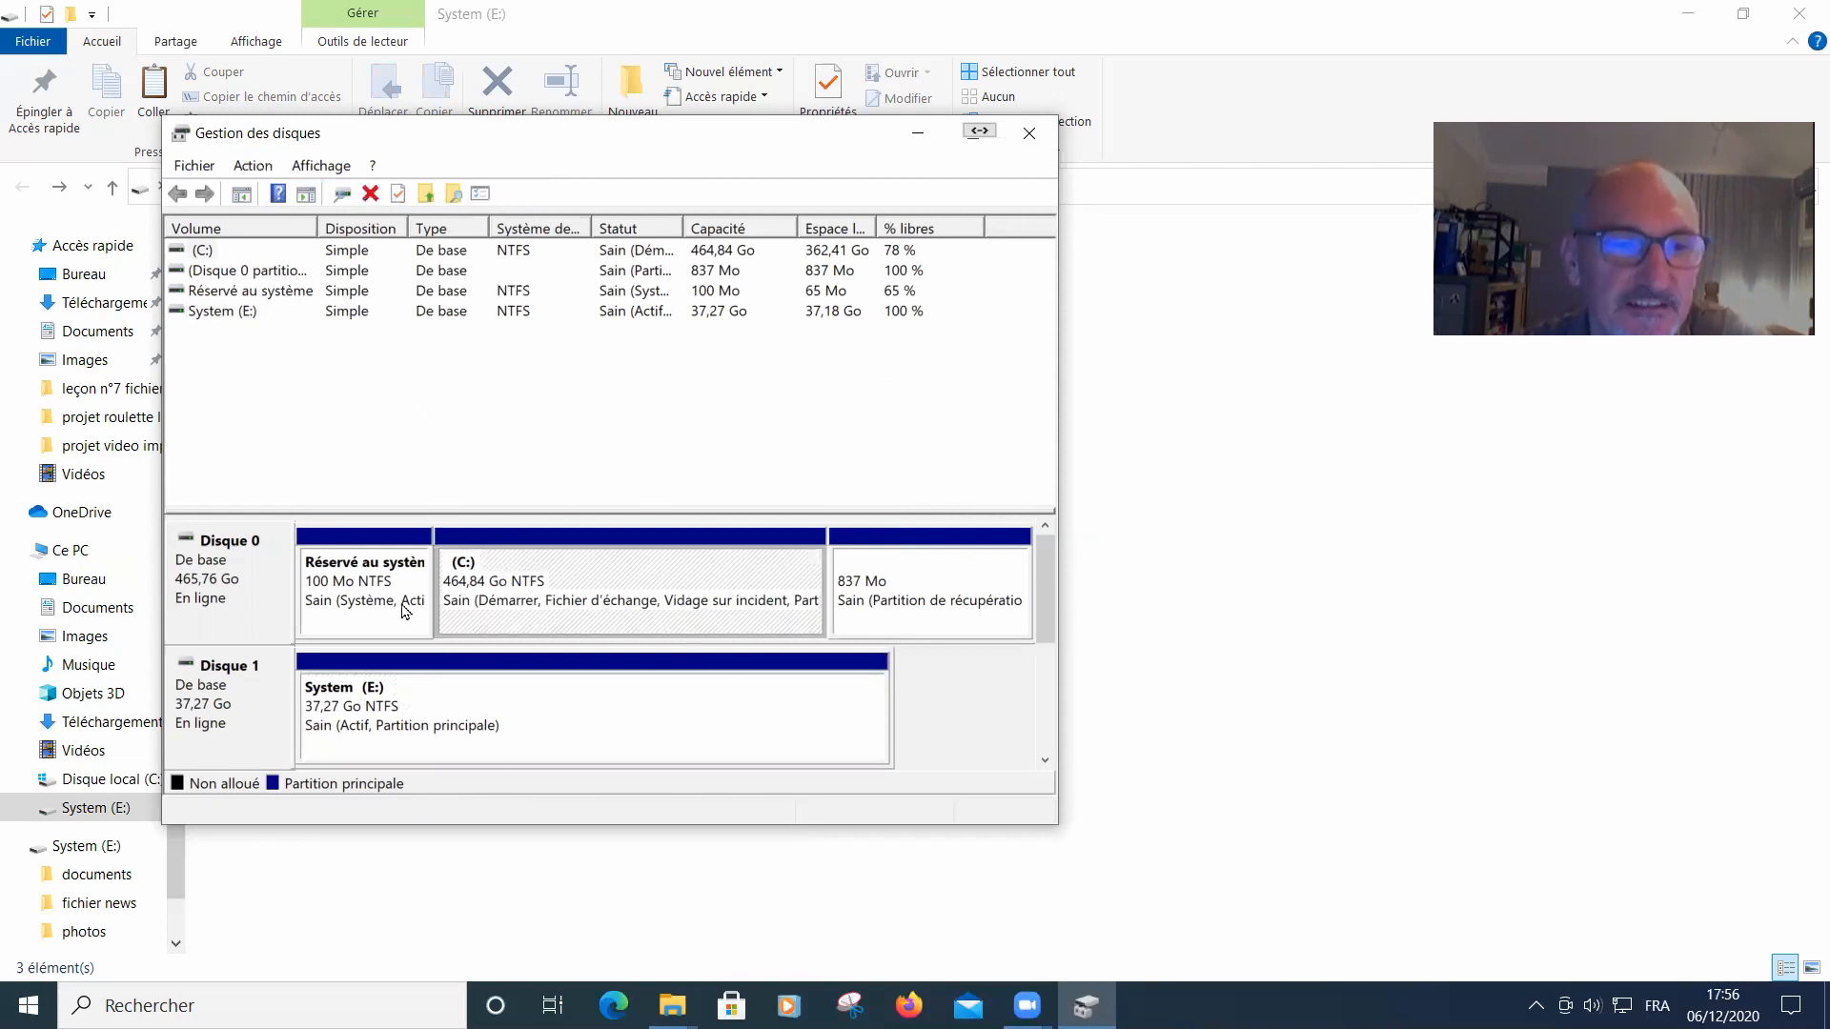
left_click(550, 743)
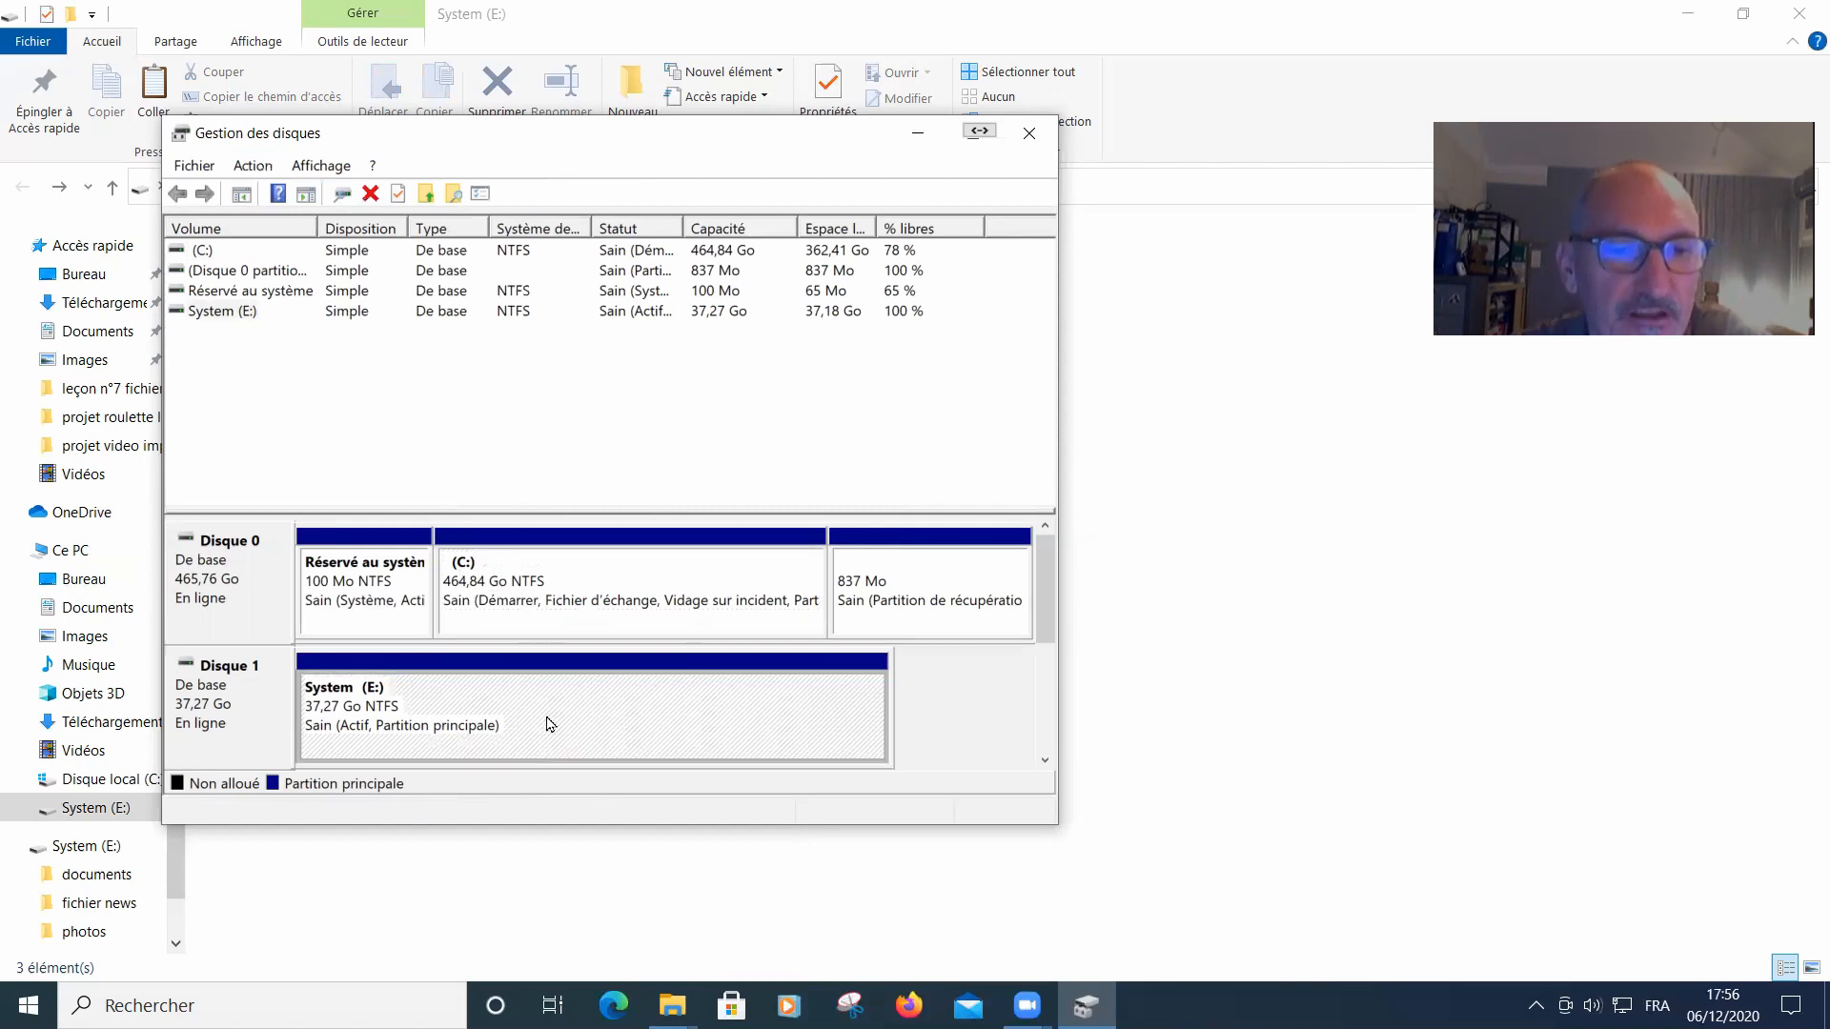
left_click(591, 596)
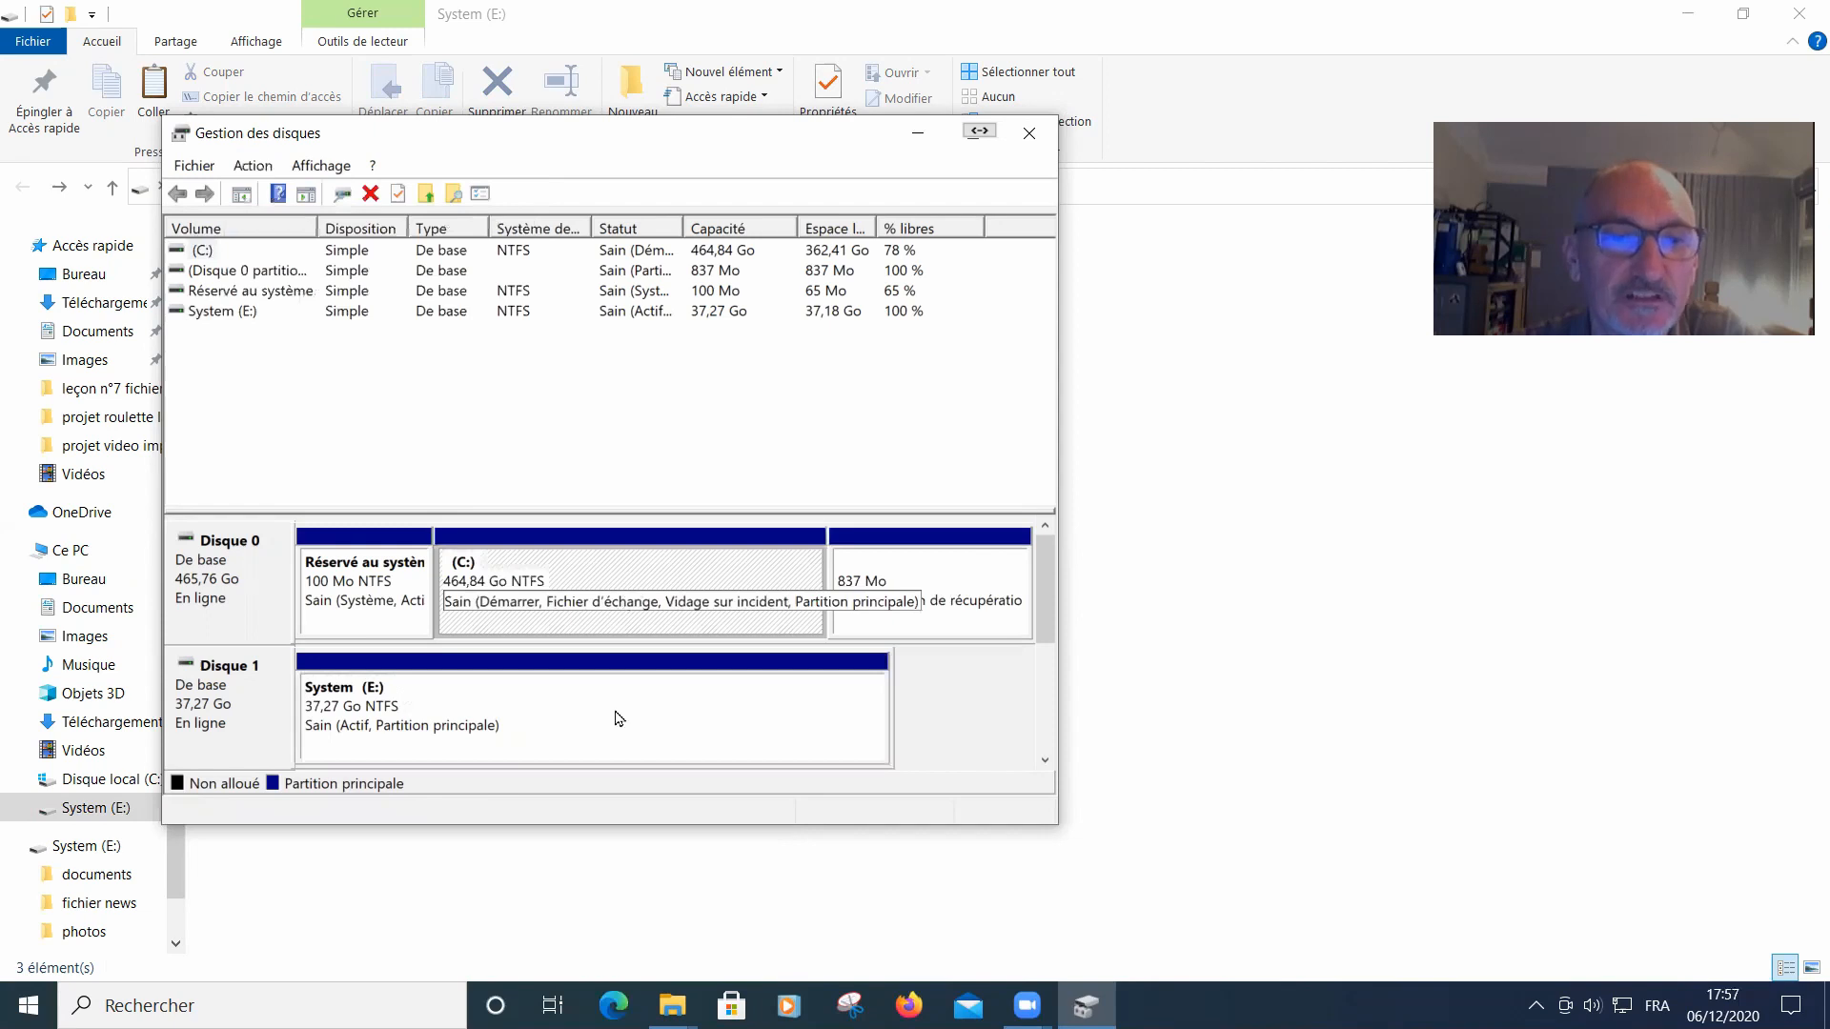
left_click(586, 740)
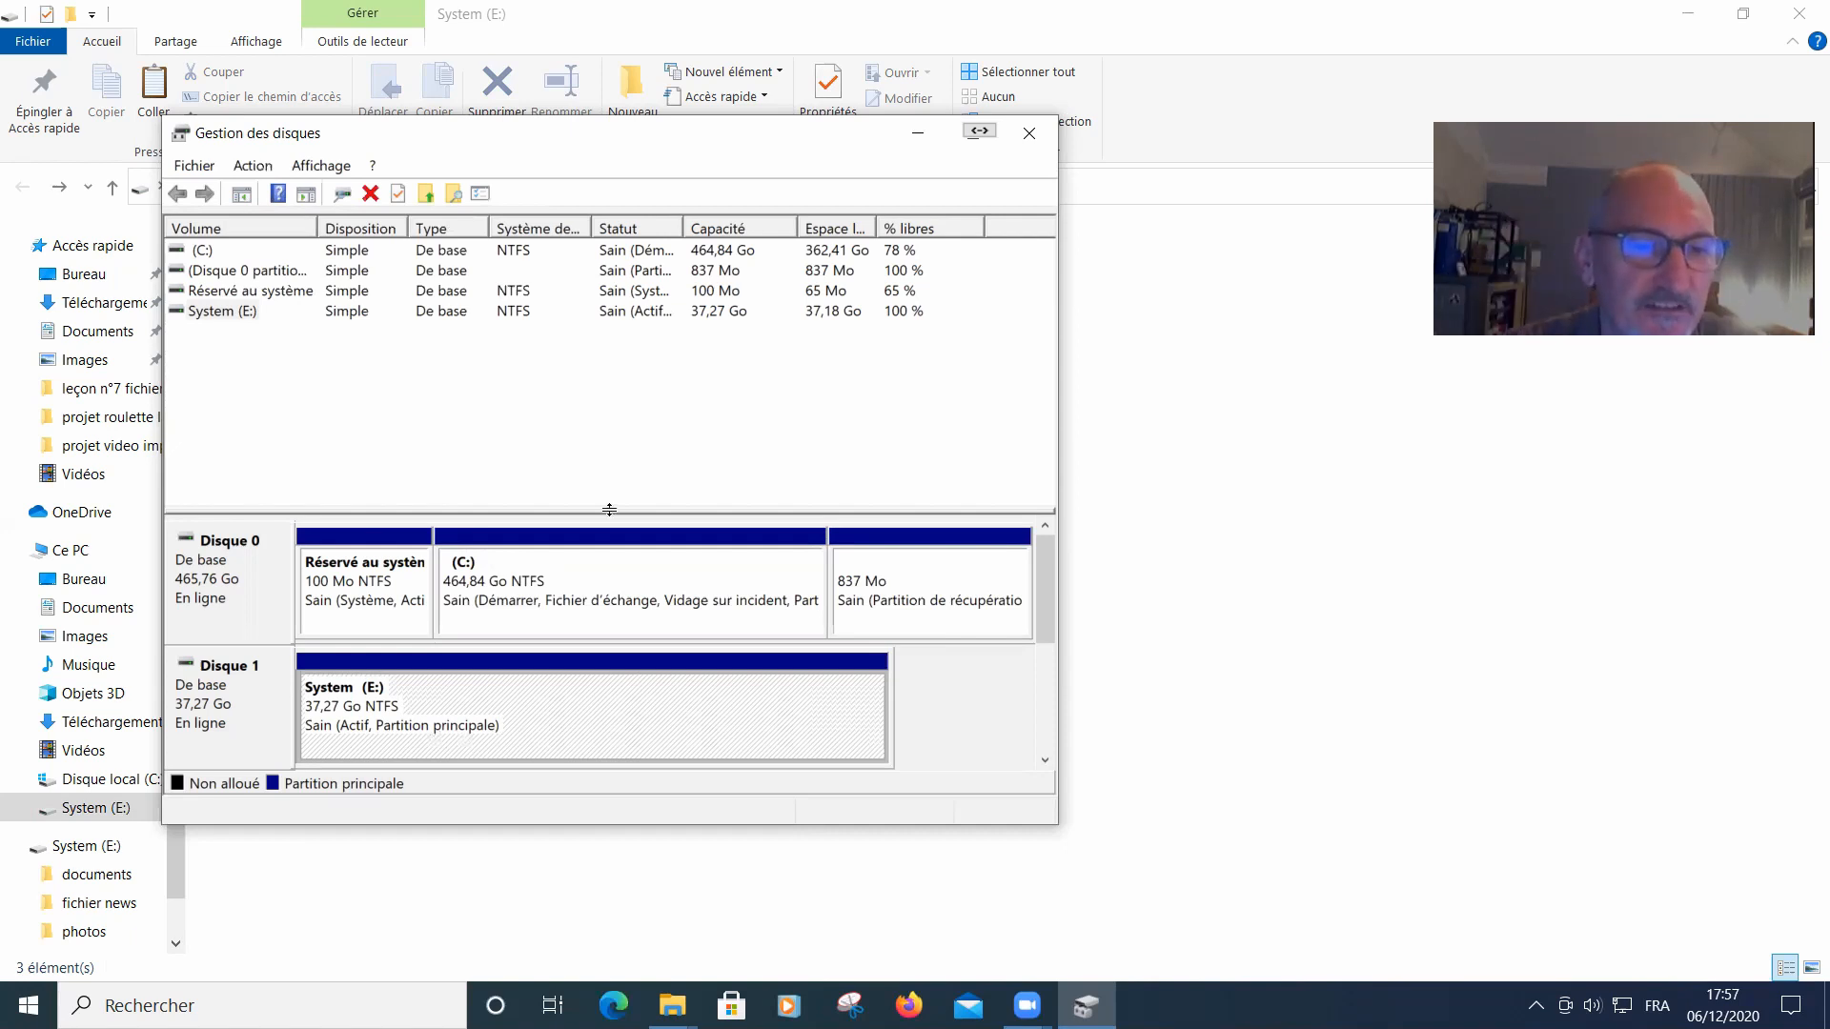
Start formatting the System (E:) volume, accept formatting the active partition, and keep NTFS as the file system
right_click(470, 725)
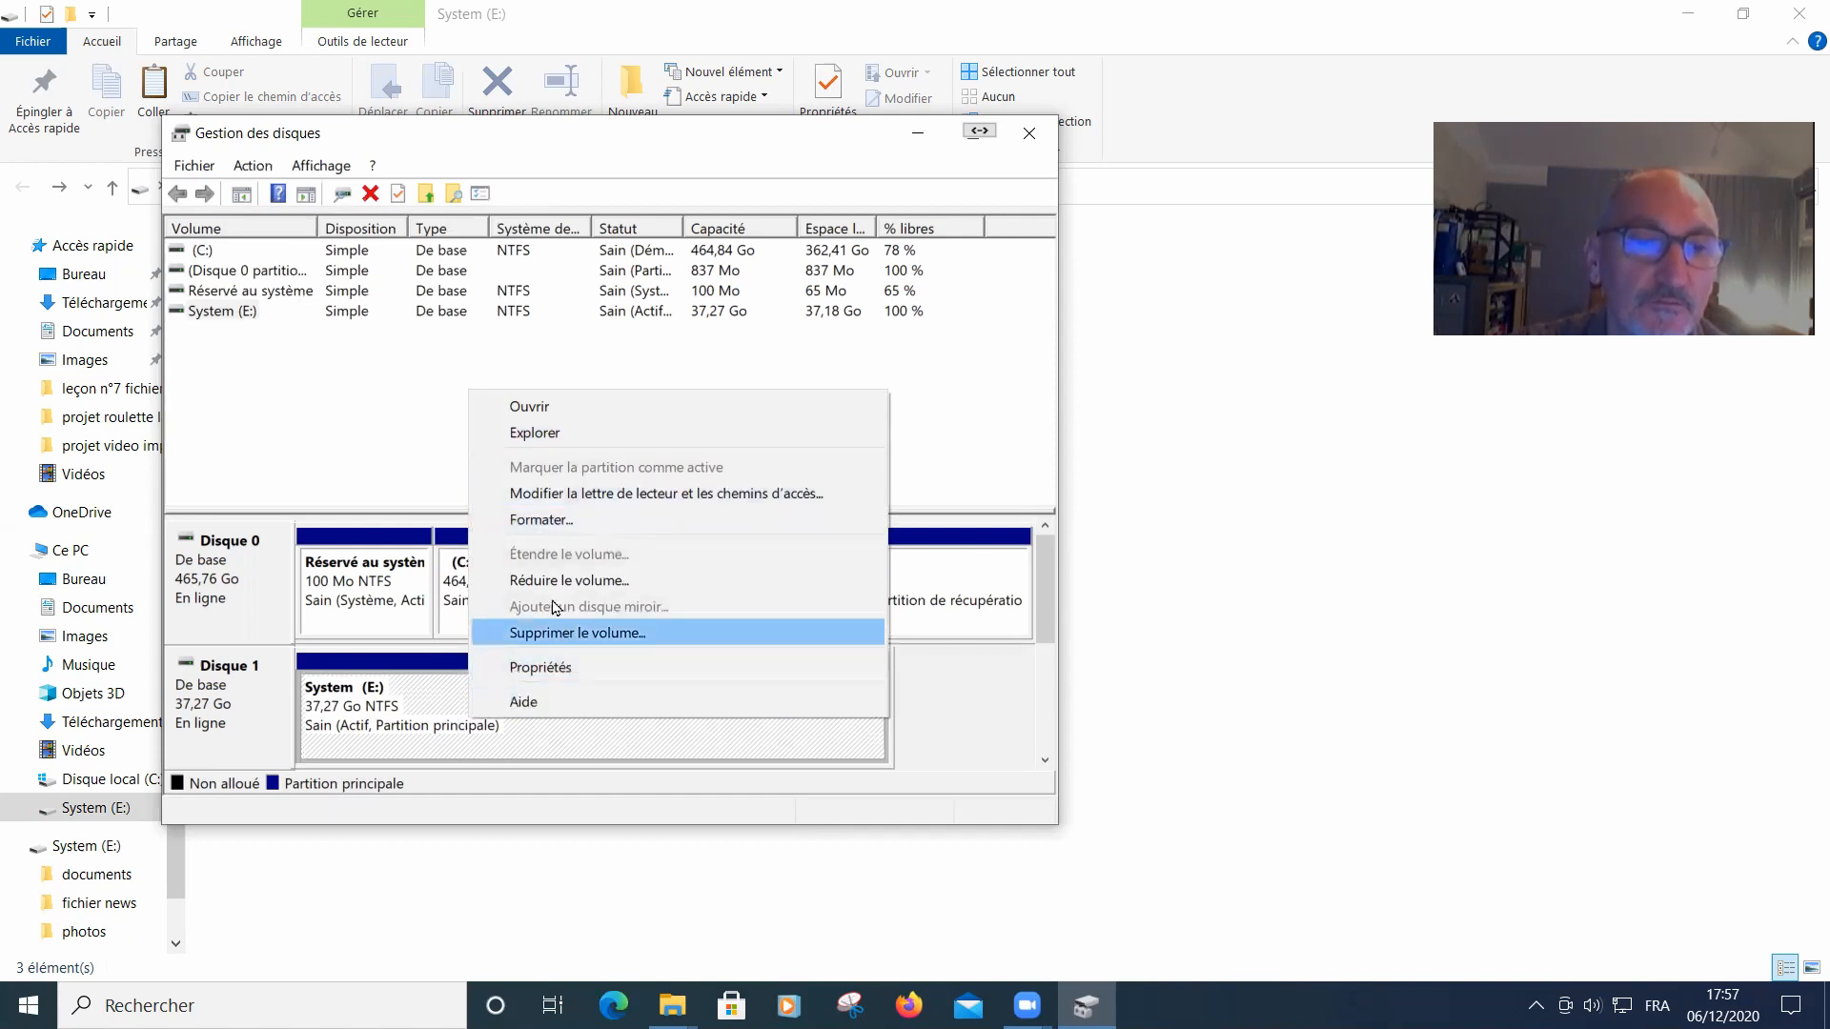
left_click(586, 527)
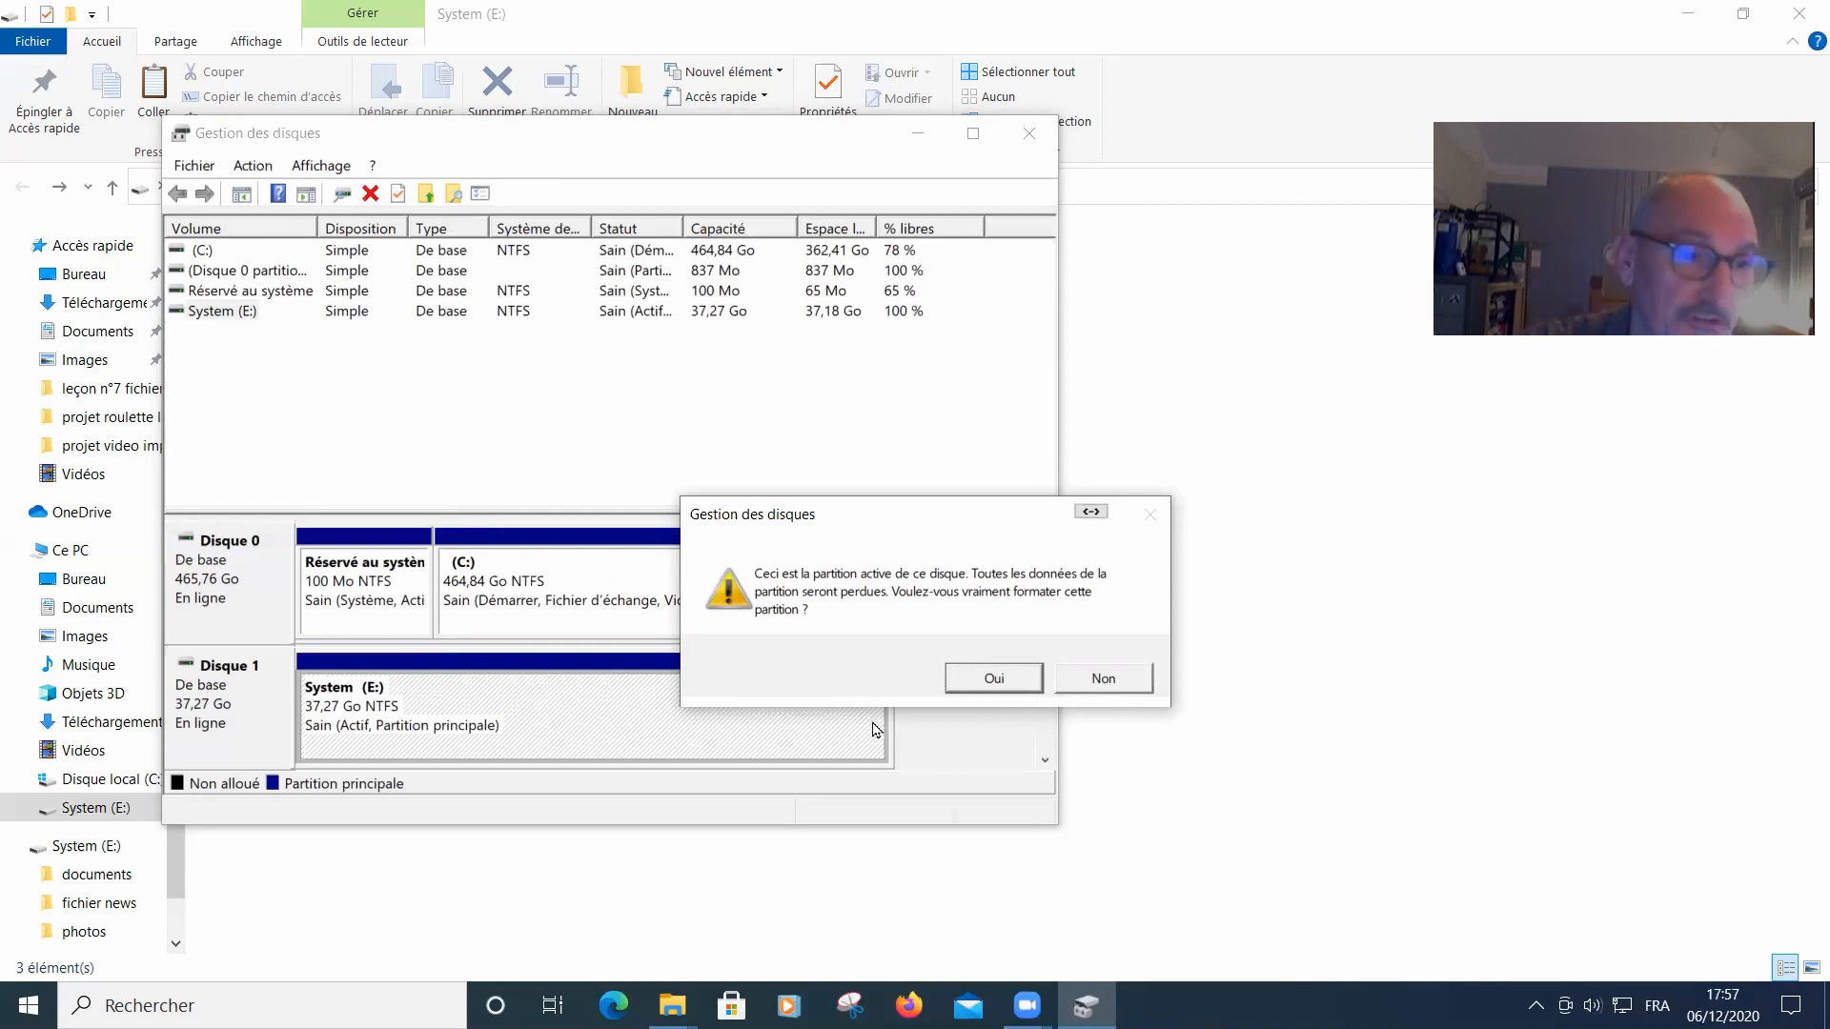
left_click(994, 679)
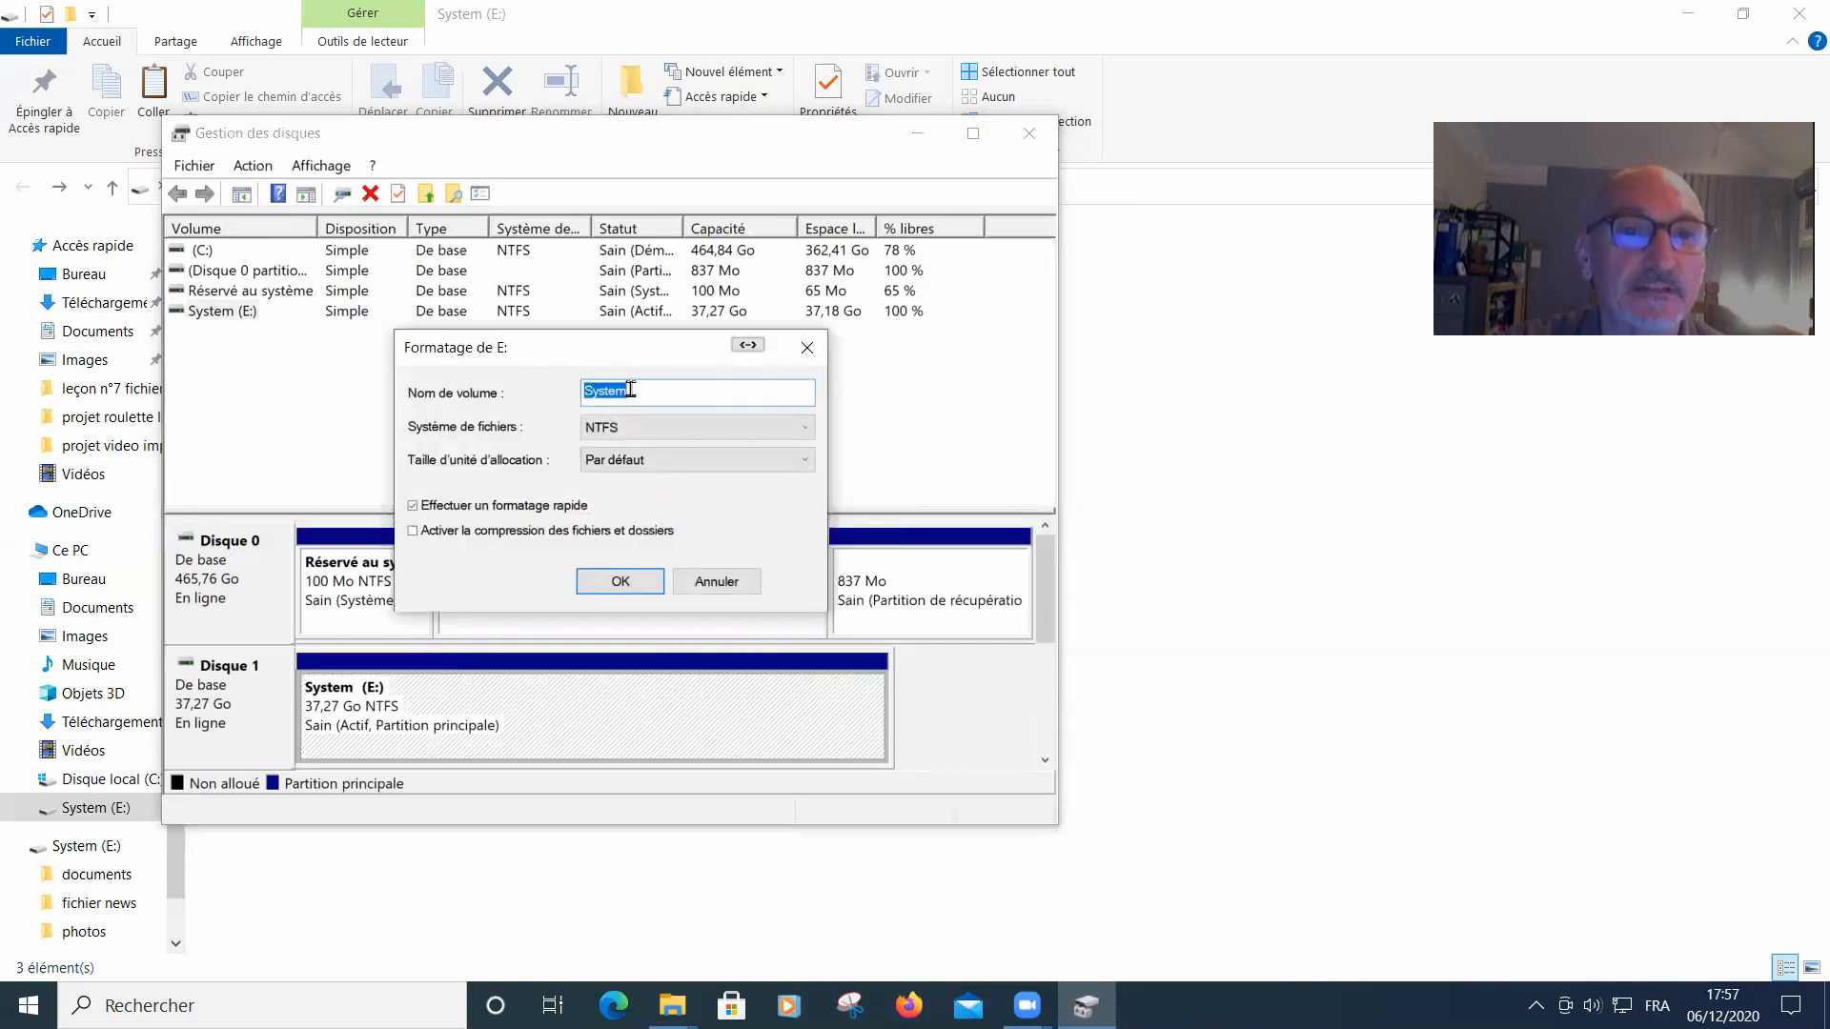
left_click(812, 436)
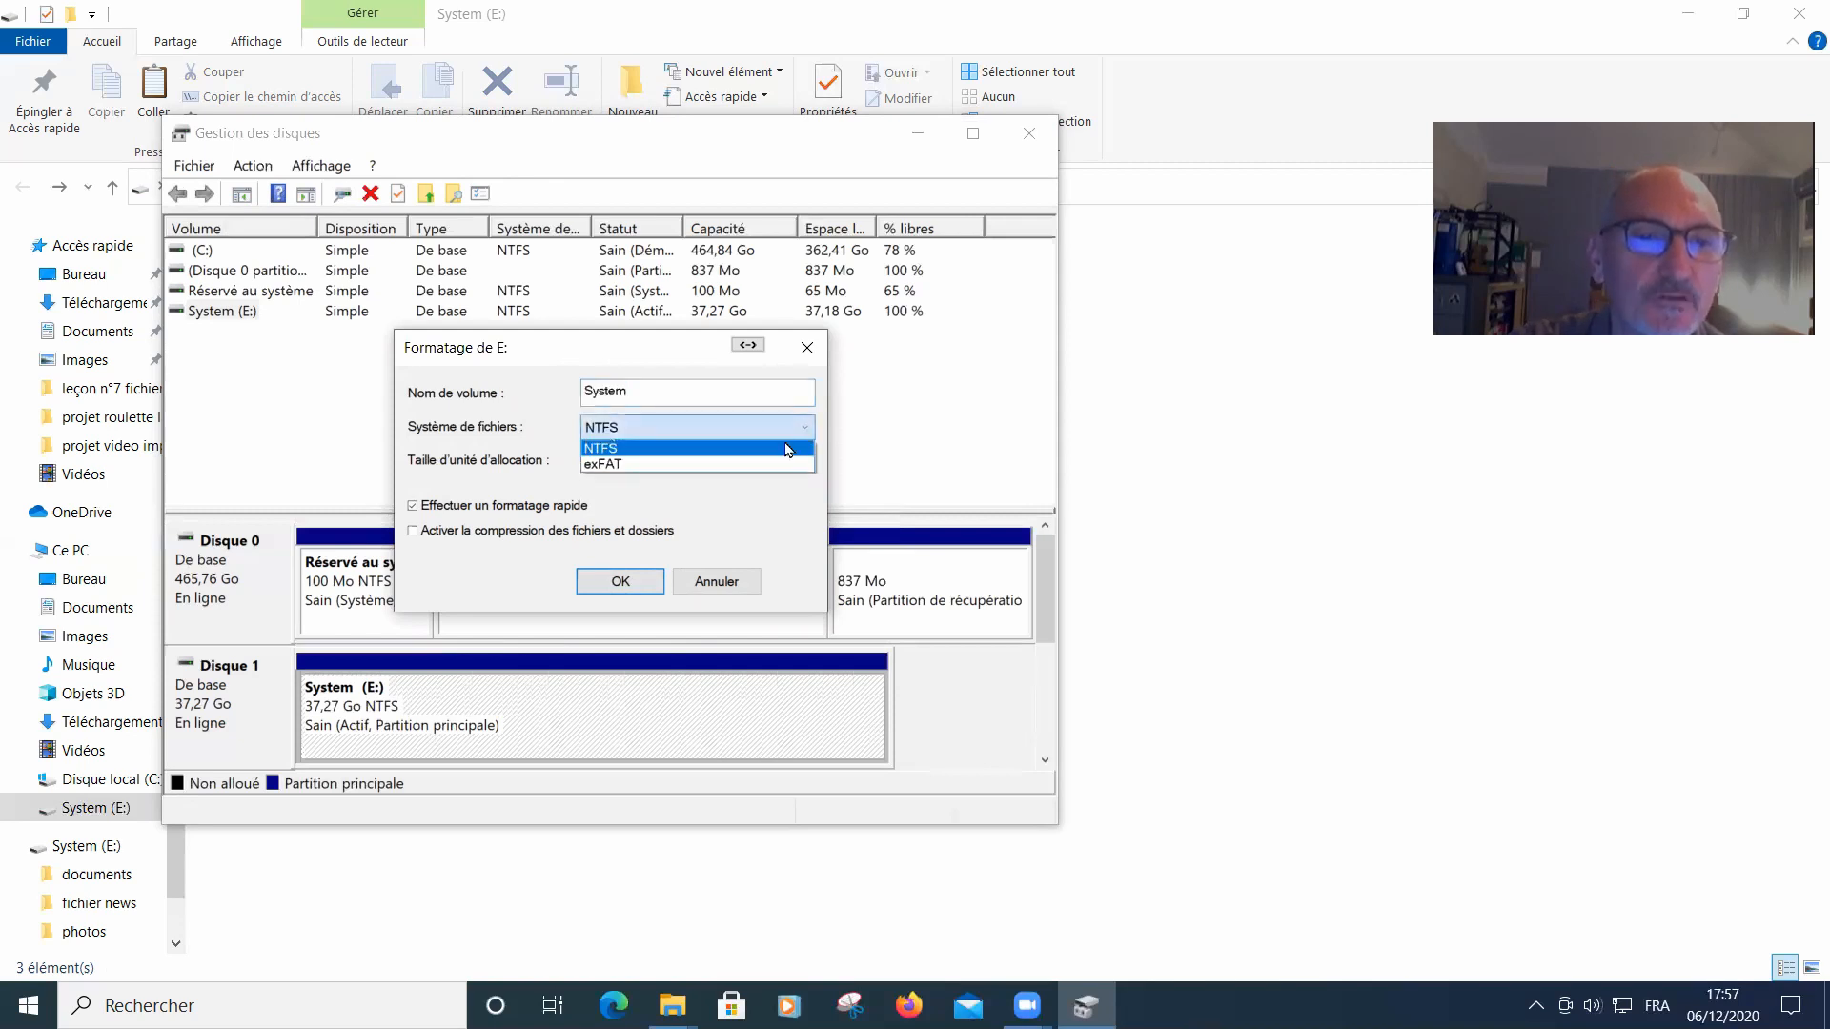
left_click(633, 457)
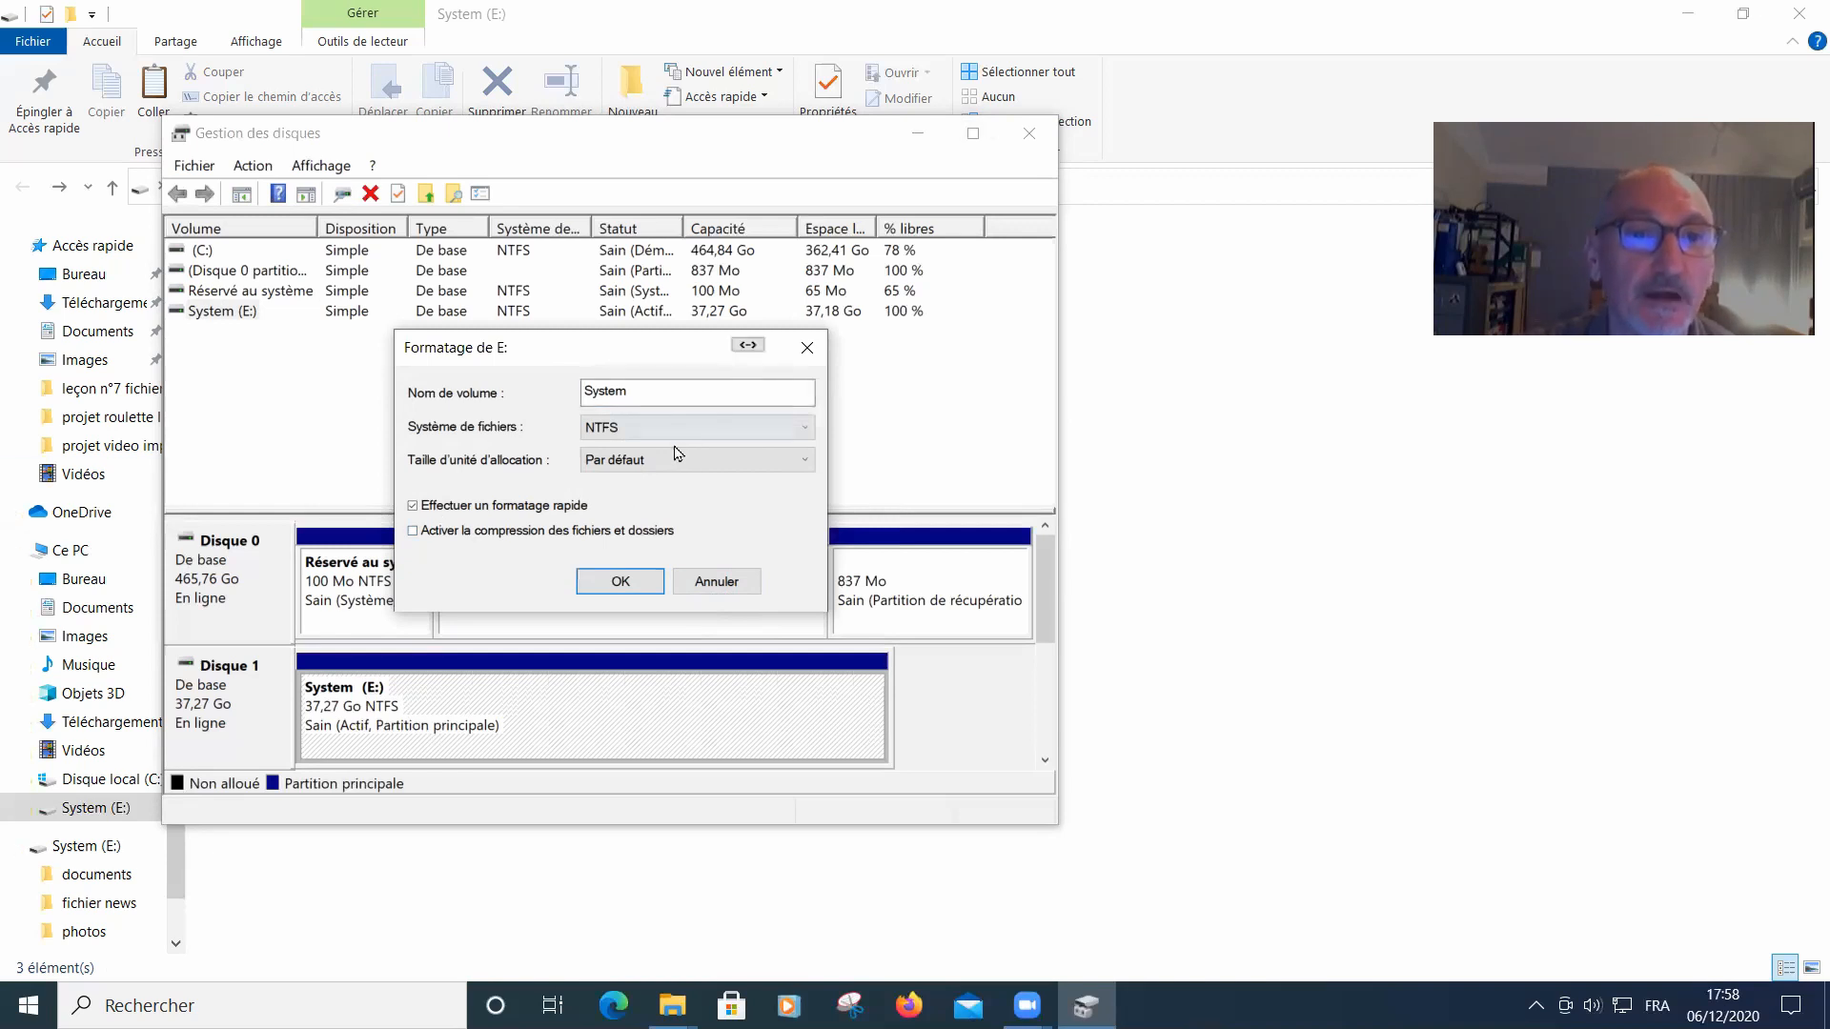
Run the quick format of E: with the default allocation unit size, and check the drive's contents in File Explorer
left_click(805, 462)
left_click(808, 466)
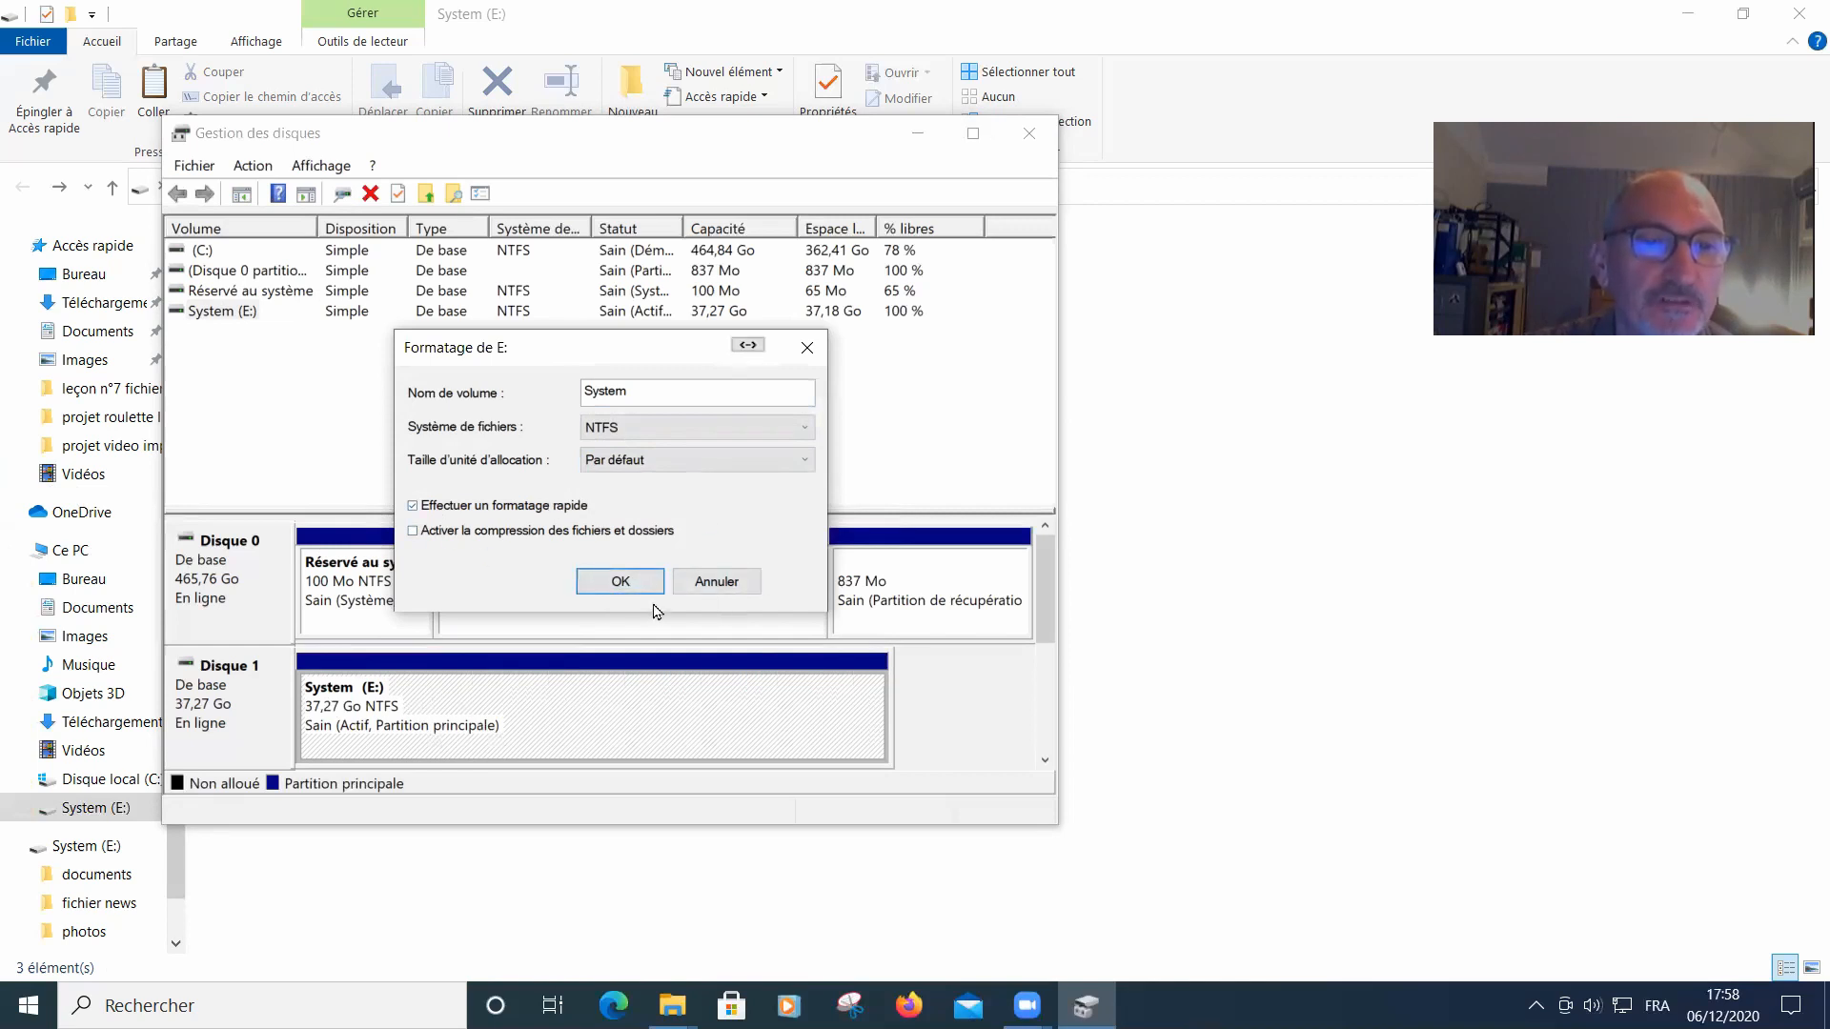
left_click(618, 583)
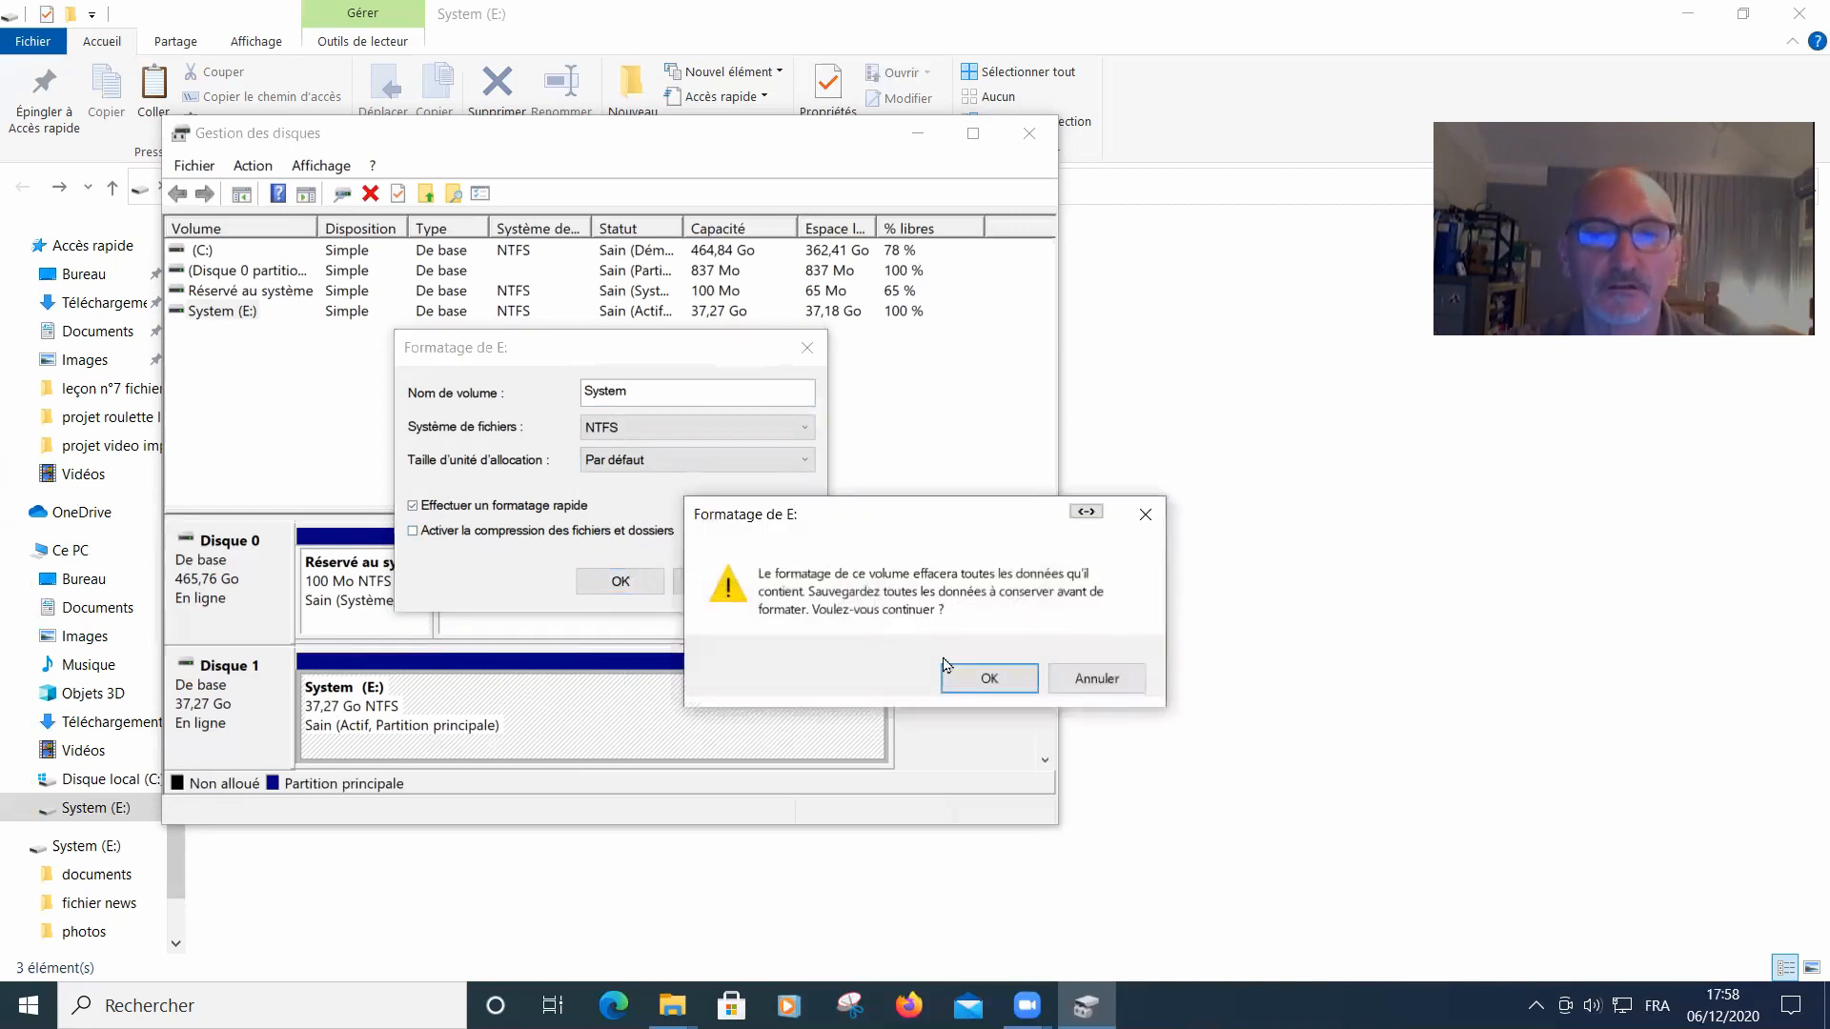
left_click(992, 680)
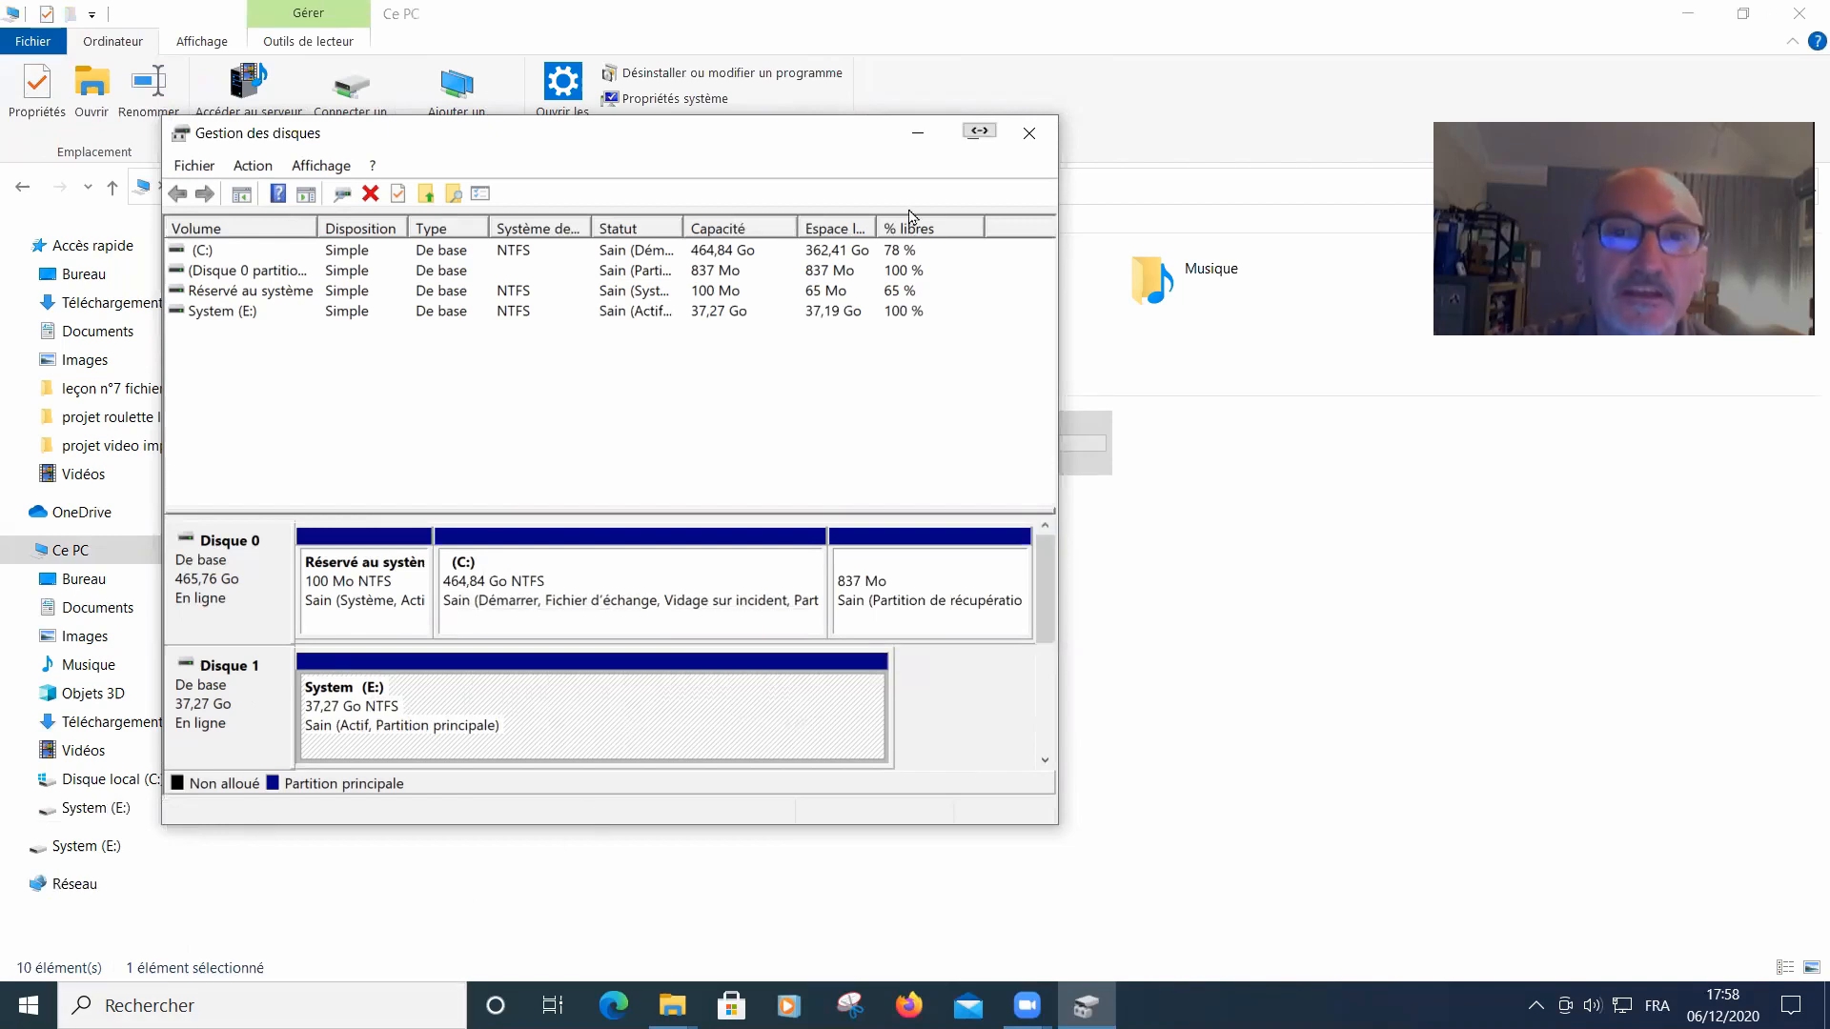
left_click(918, 133)
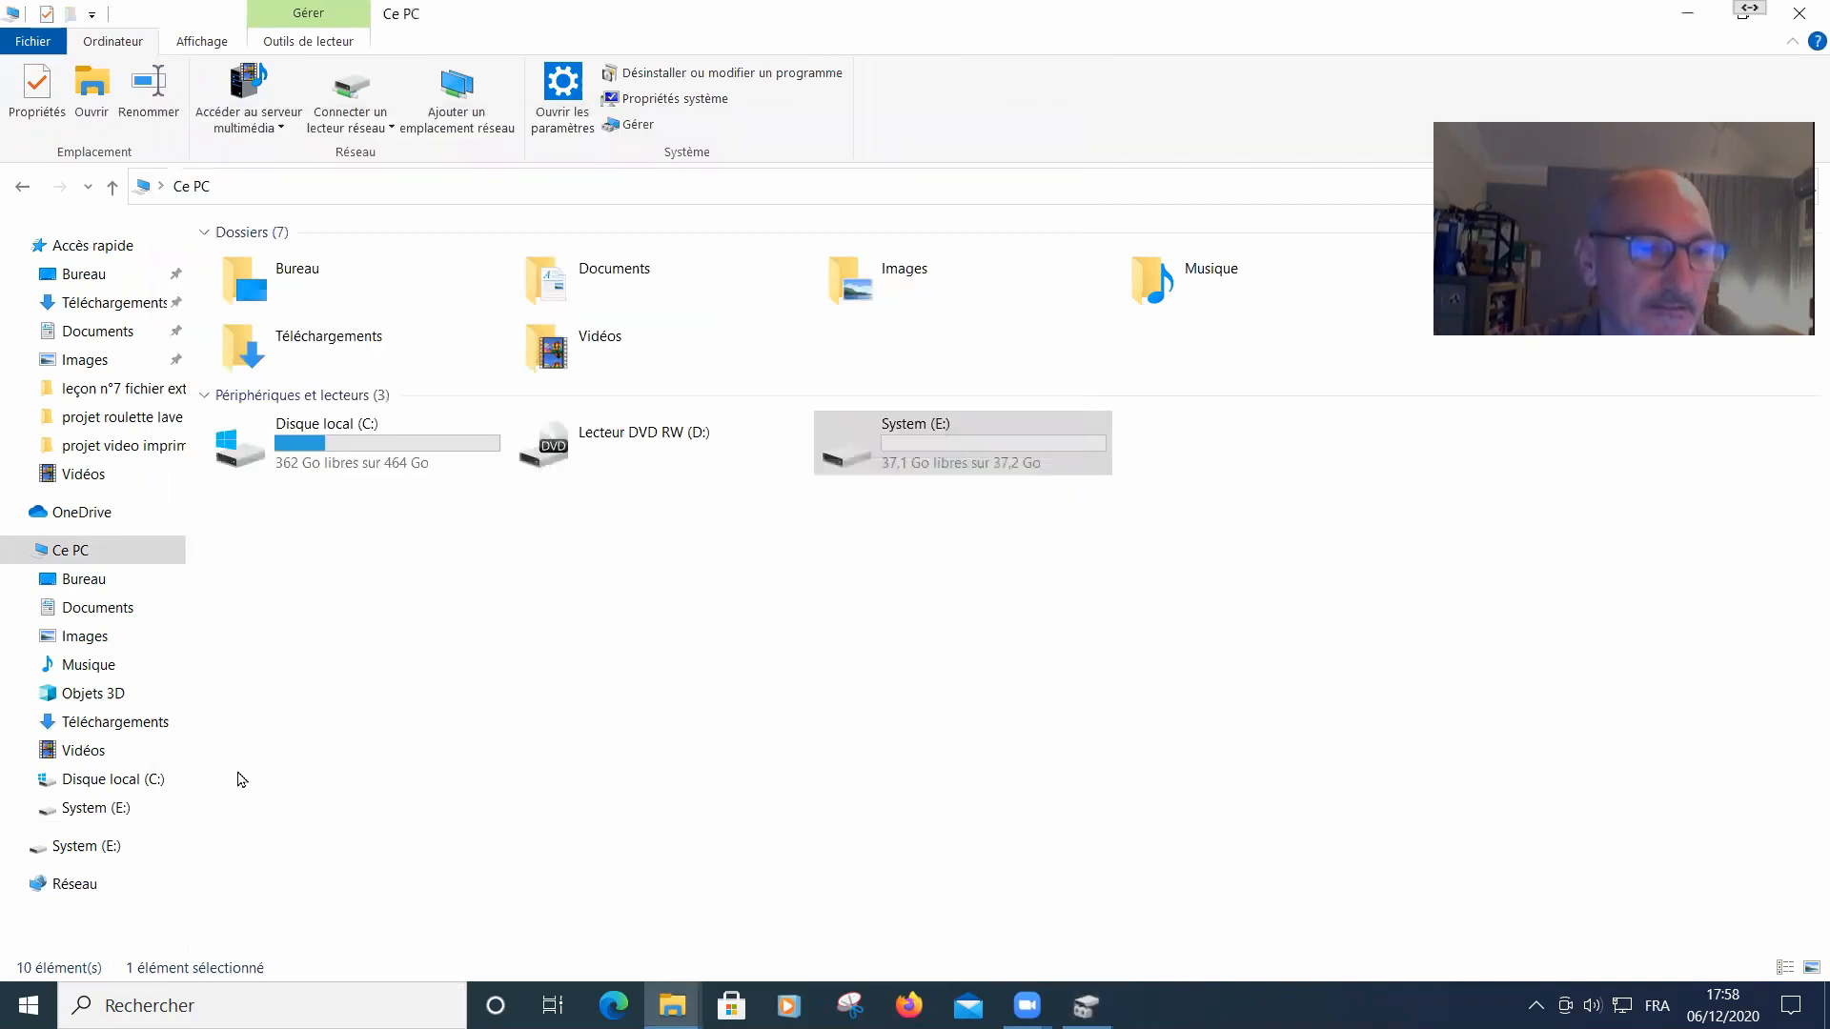
left_click(83, 809)
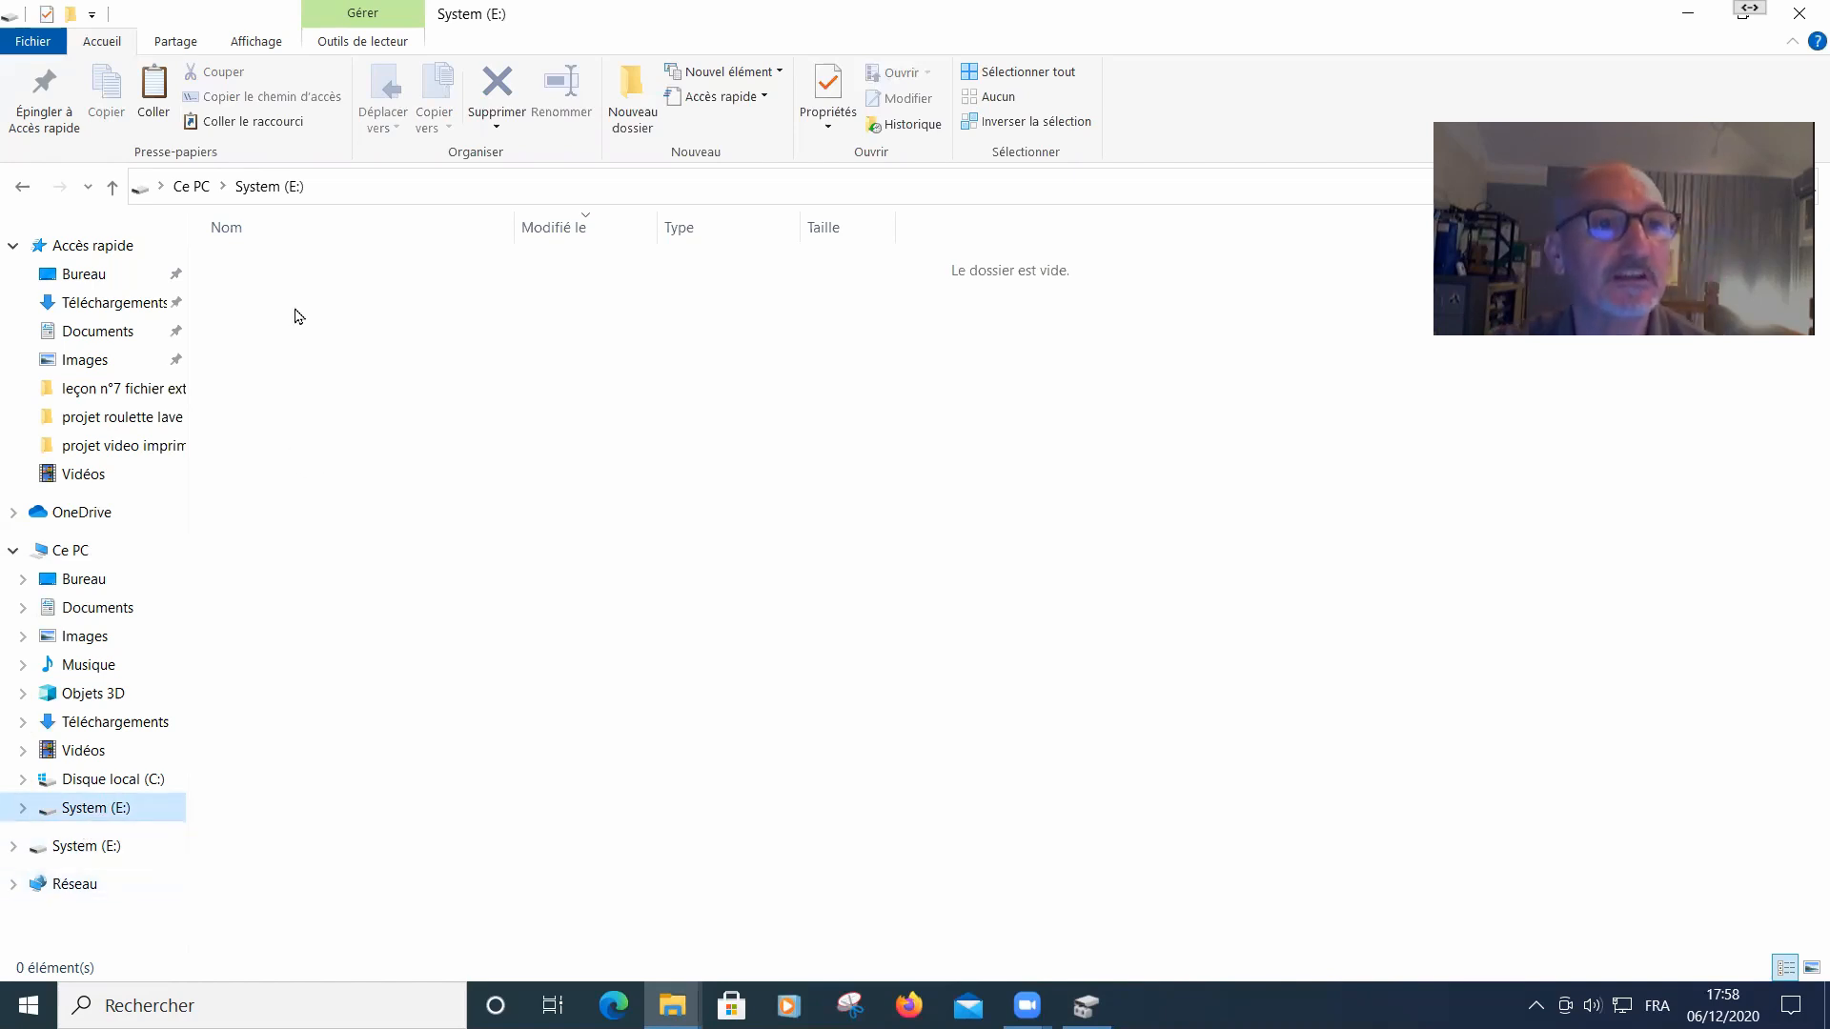
Copy the backed-up folders documents, fichier news and photos from the PC's Documents folder
left_click(90, 612)
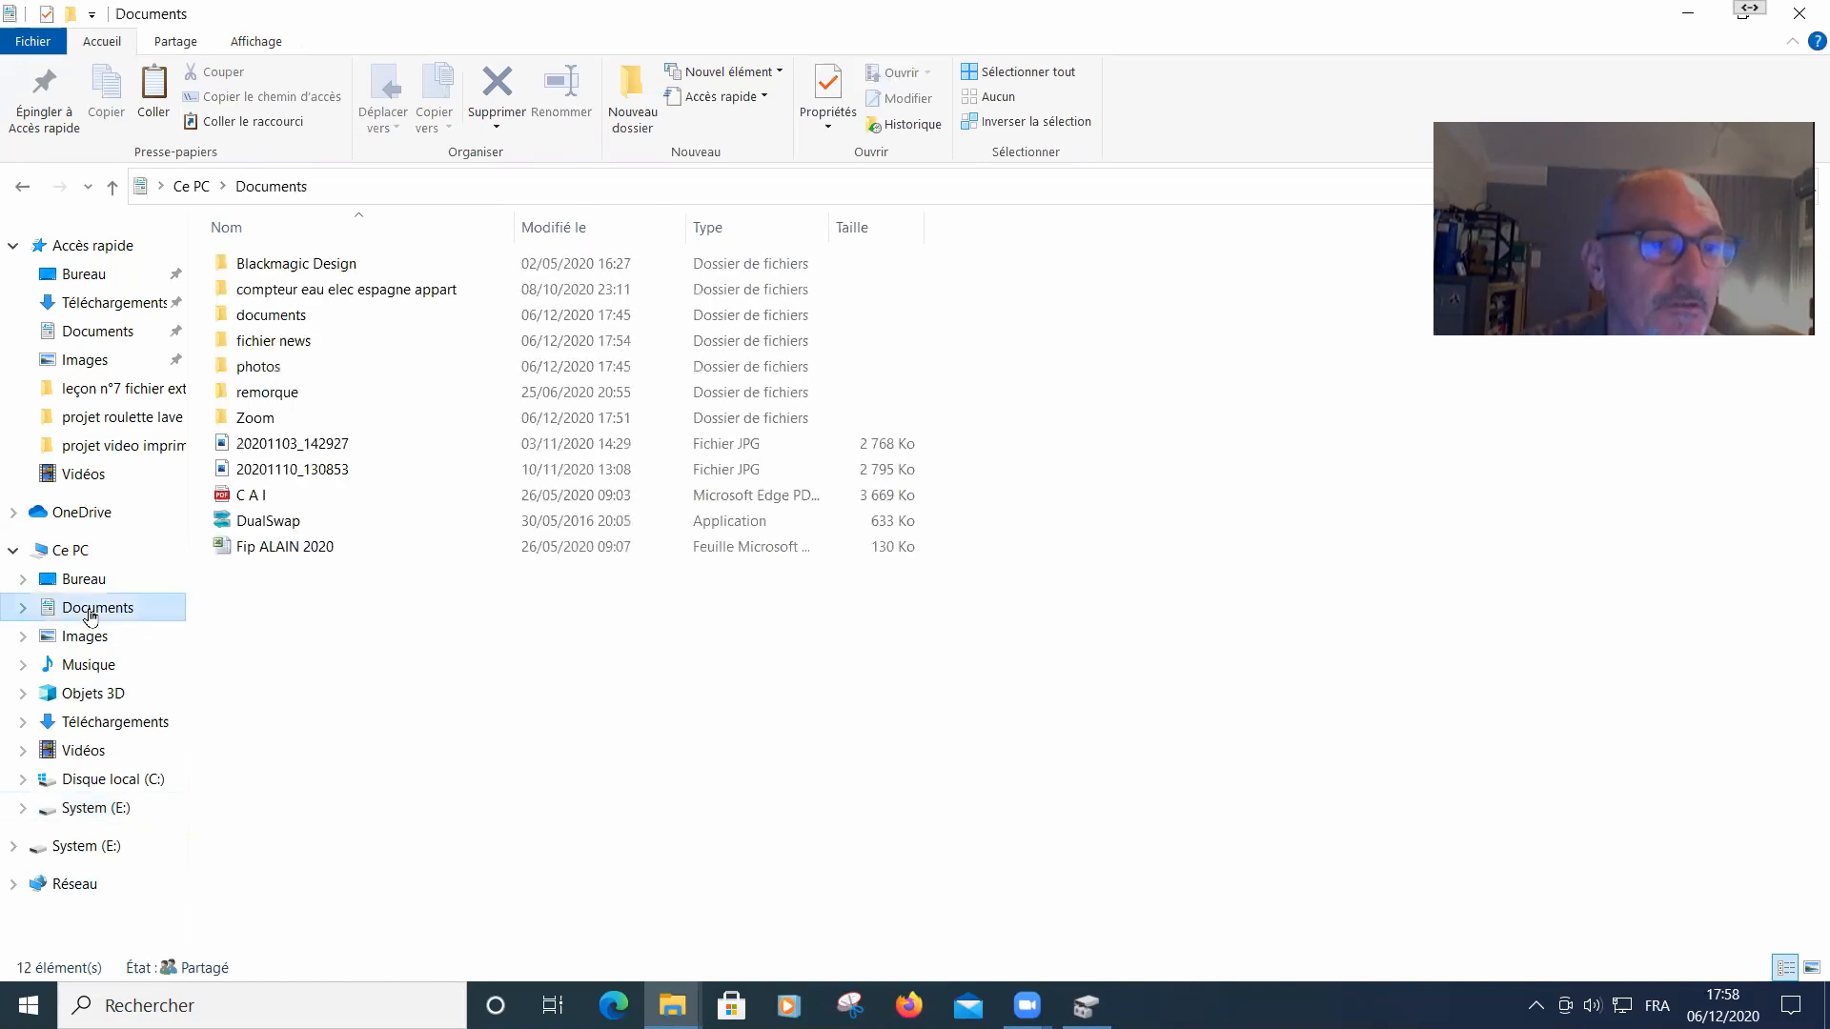
left_click(288, 343)
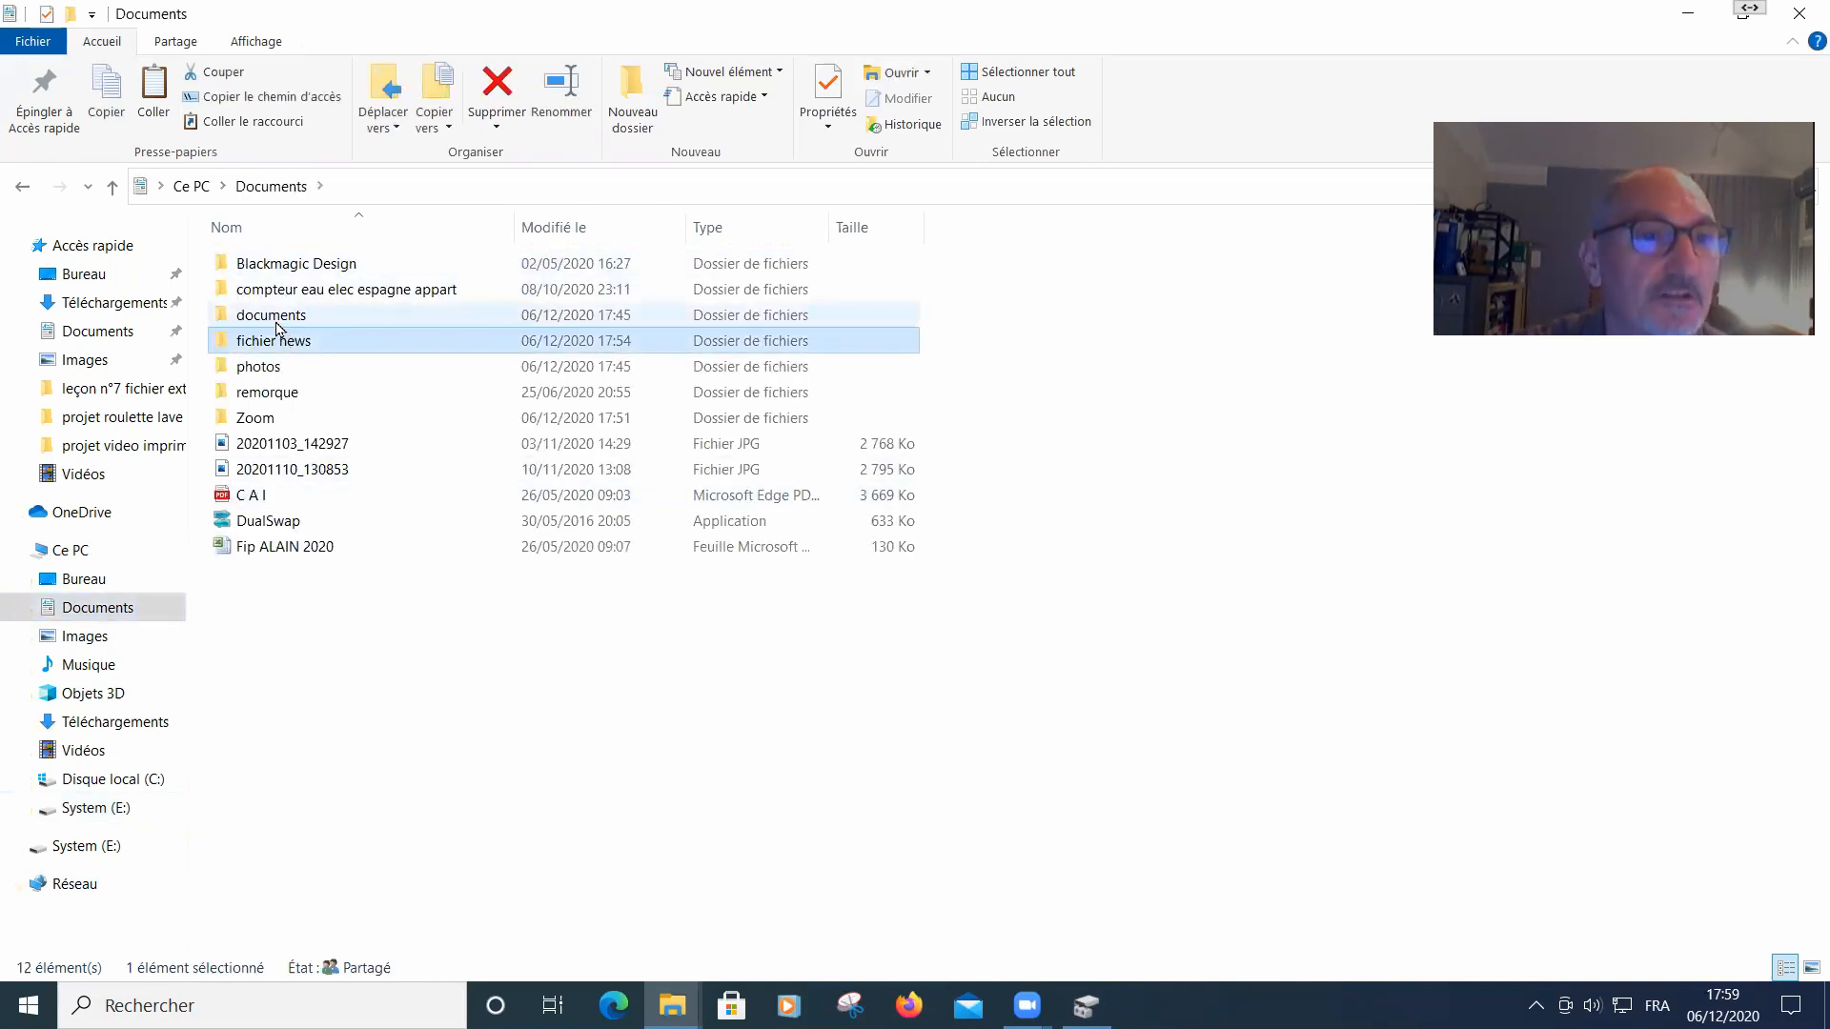
left_click(281, 320, "ctrl")
left_click(273, 368, "shift")
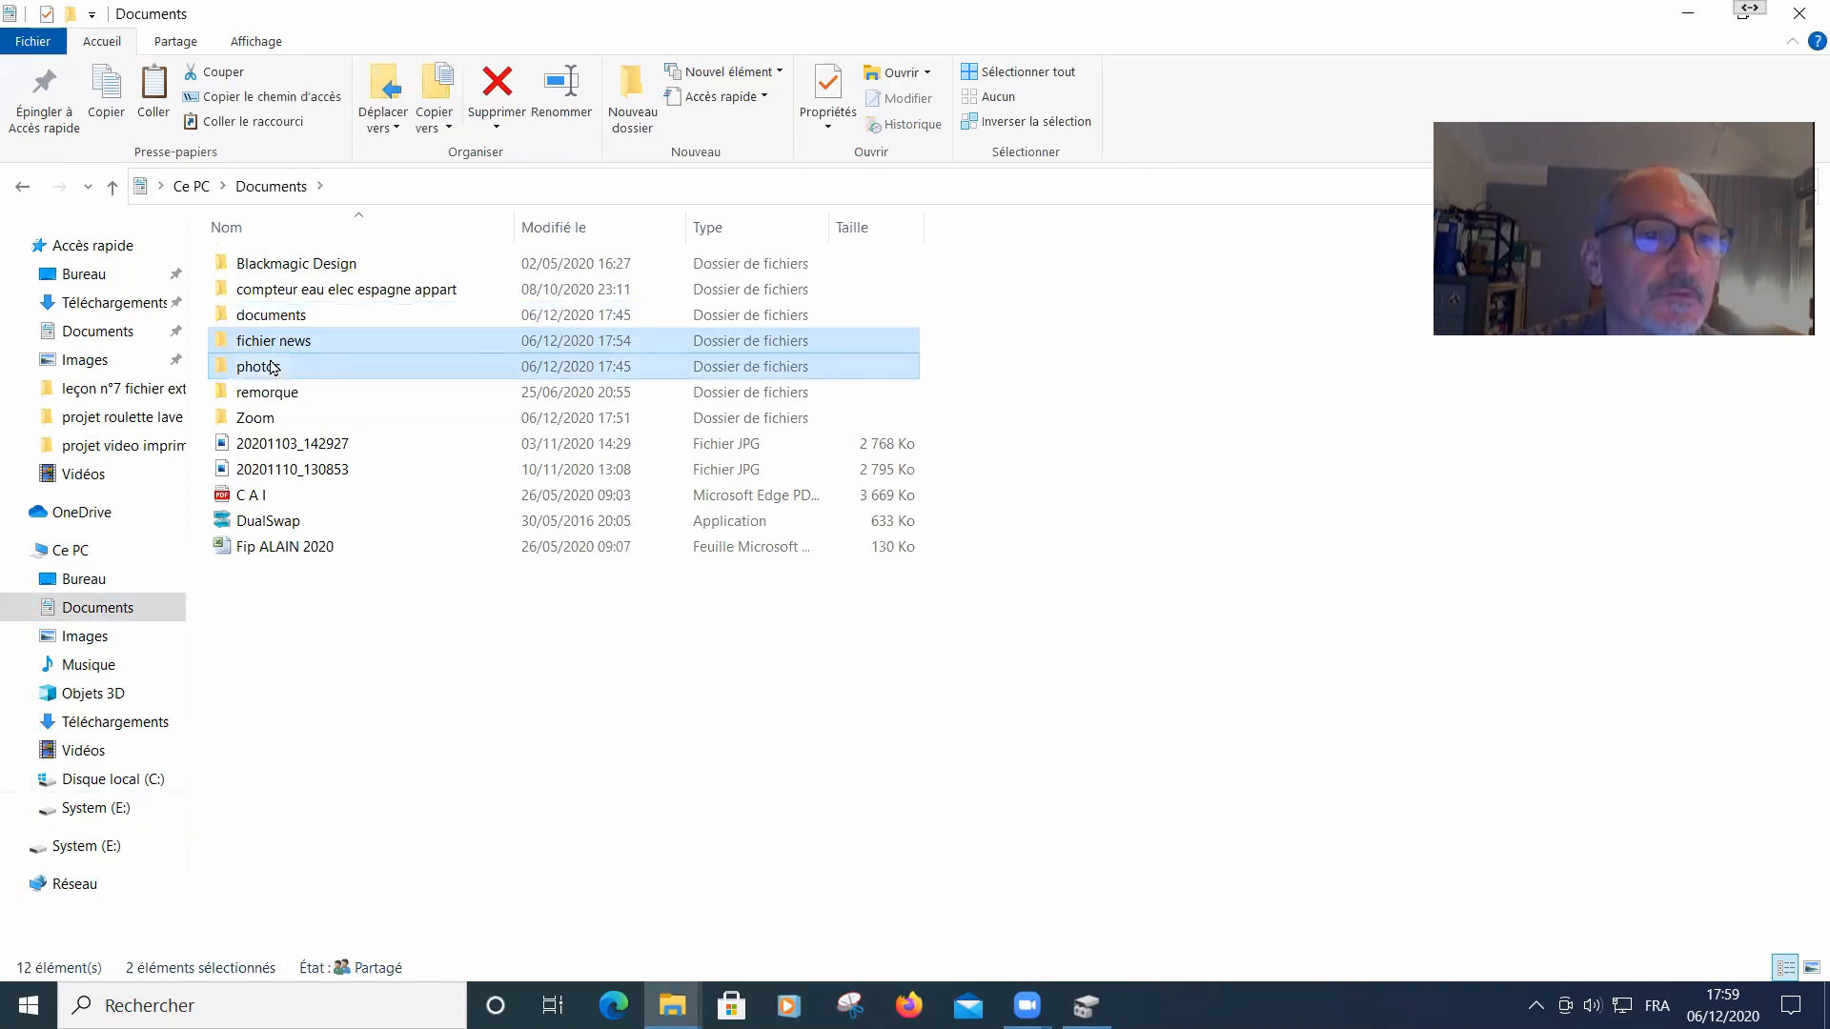
left_click(270, 322, "ctrl")
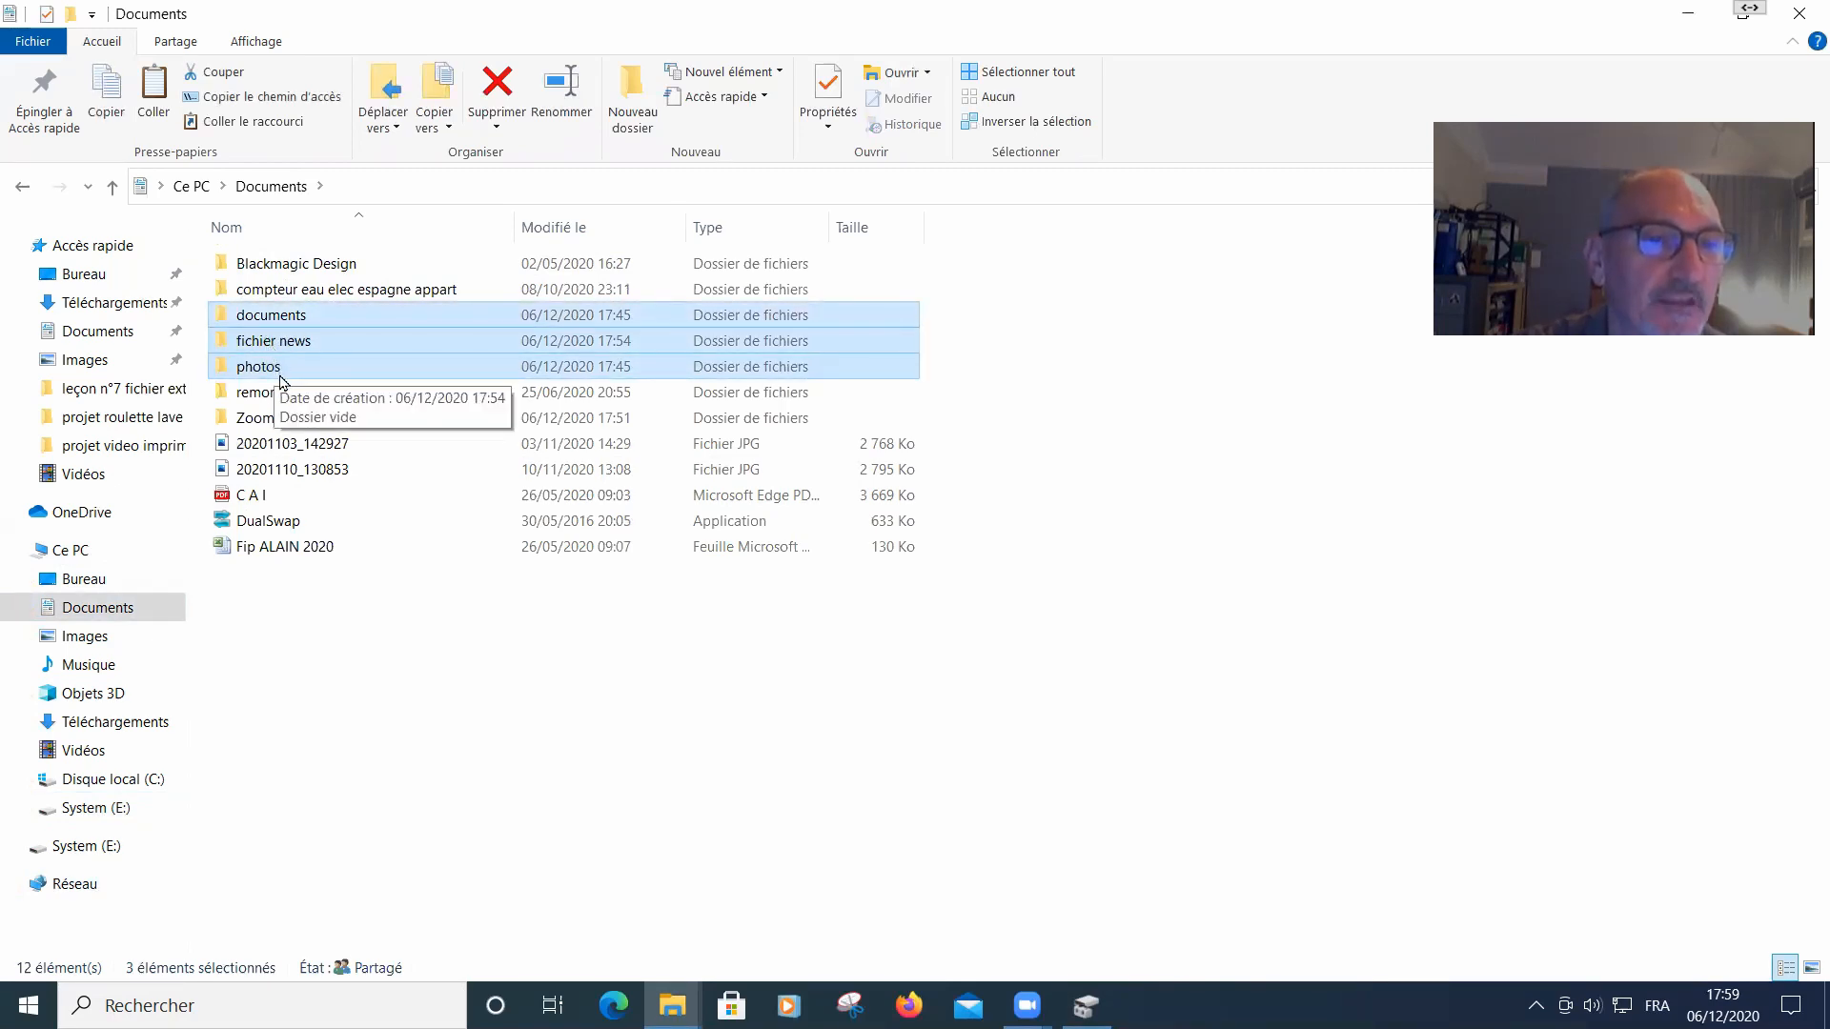
right_click(283, 354)
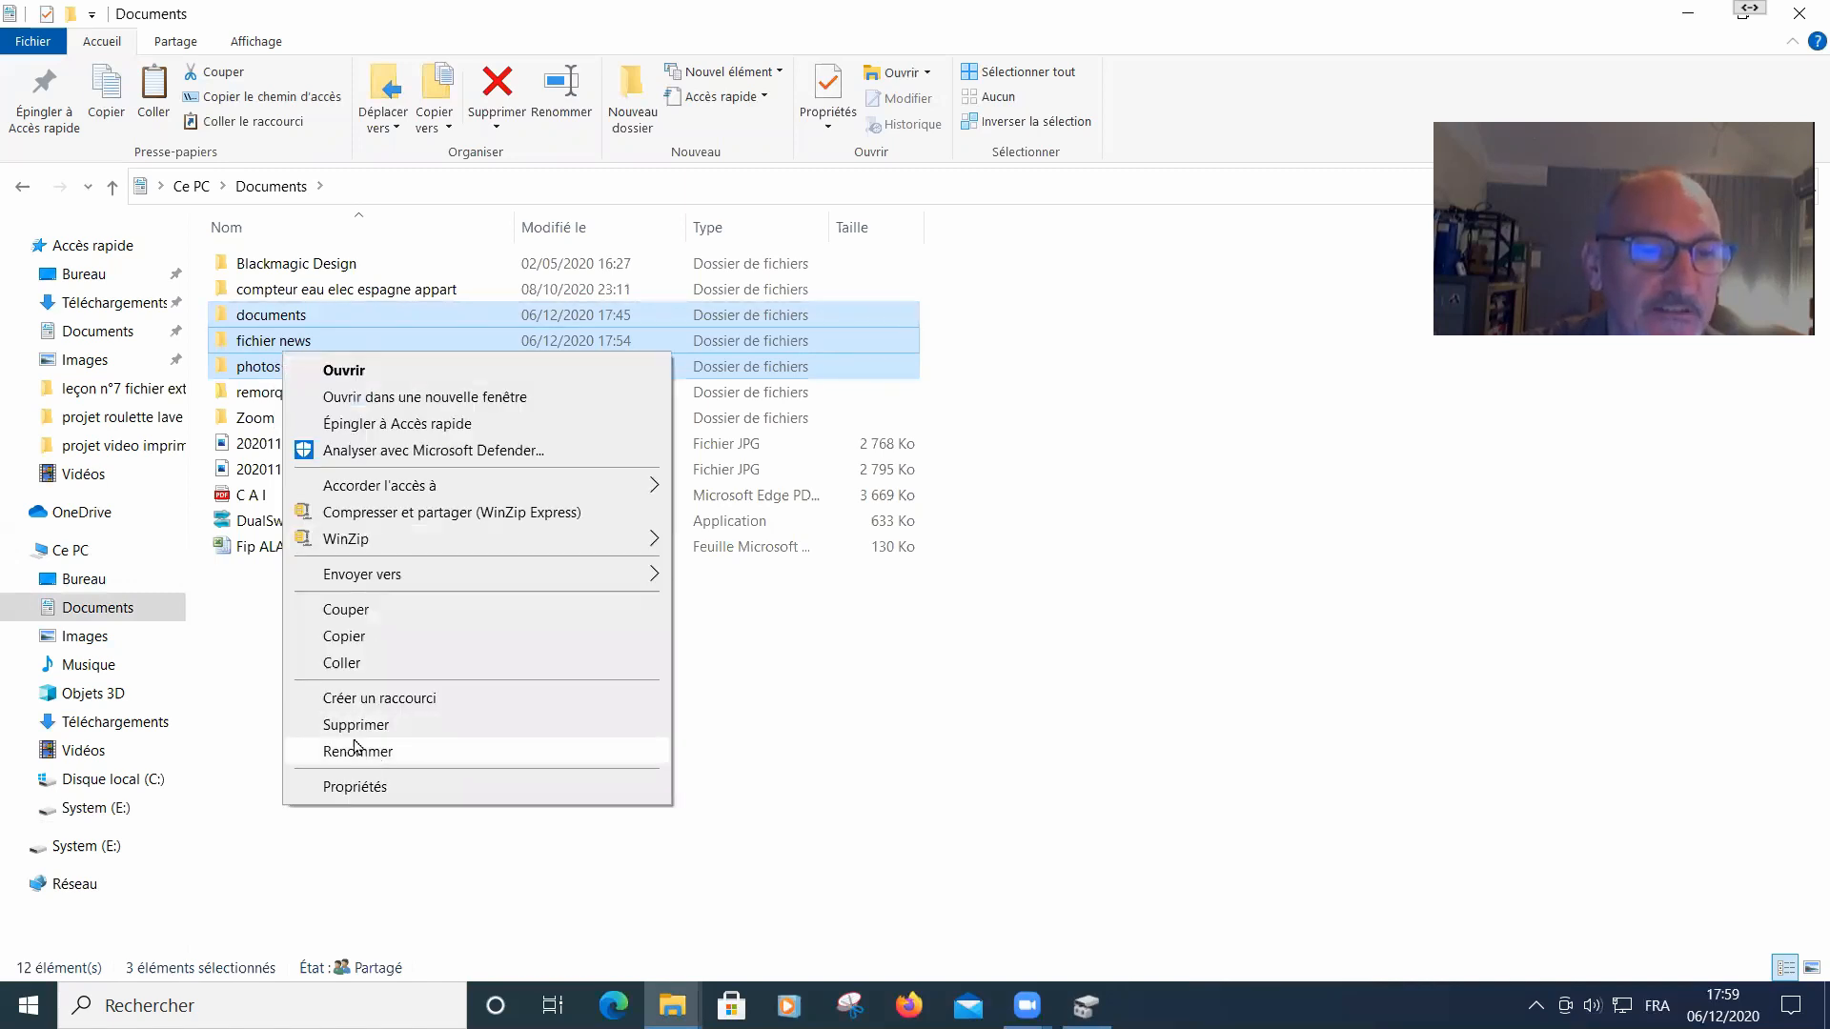
left_click(345, 635)
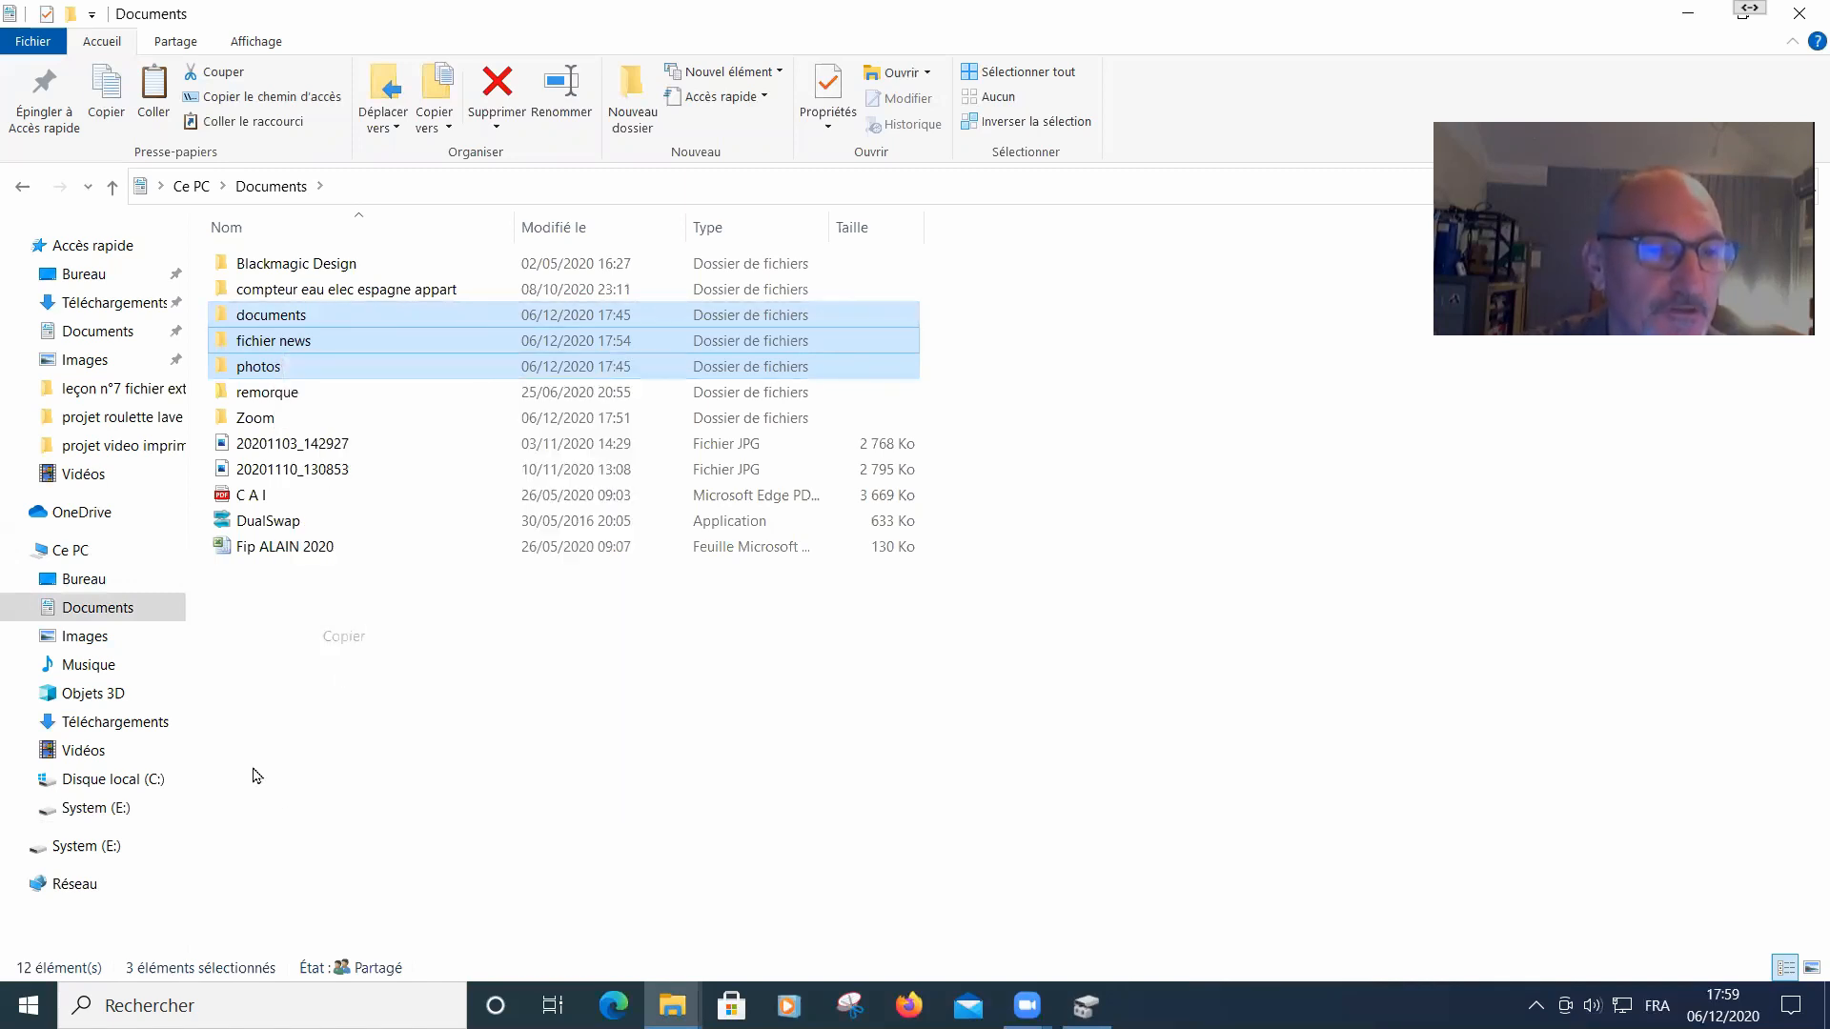
Paste the copied folders onto the formatted System (E:) drive
left_click(107, 809)
right_click(498, 397)
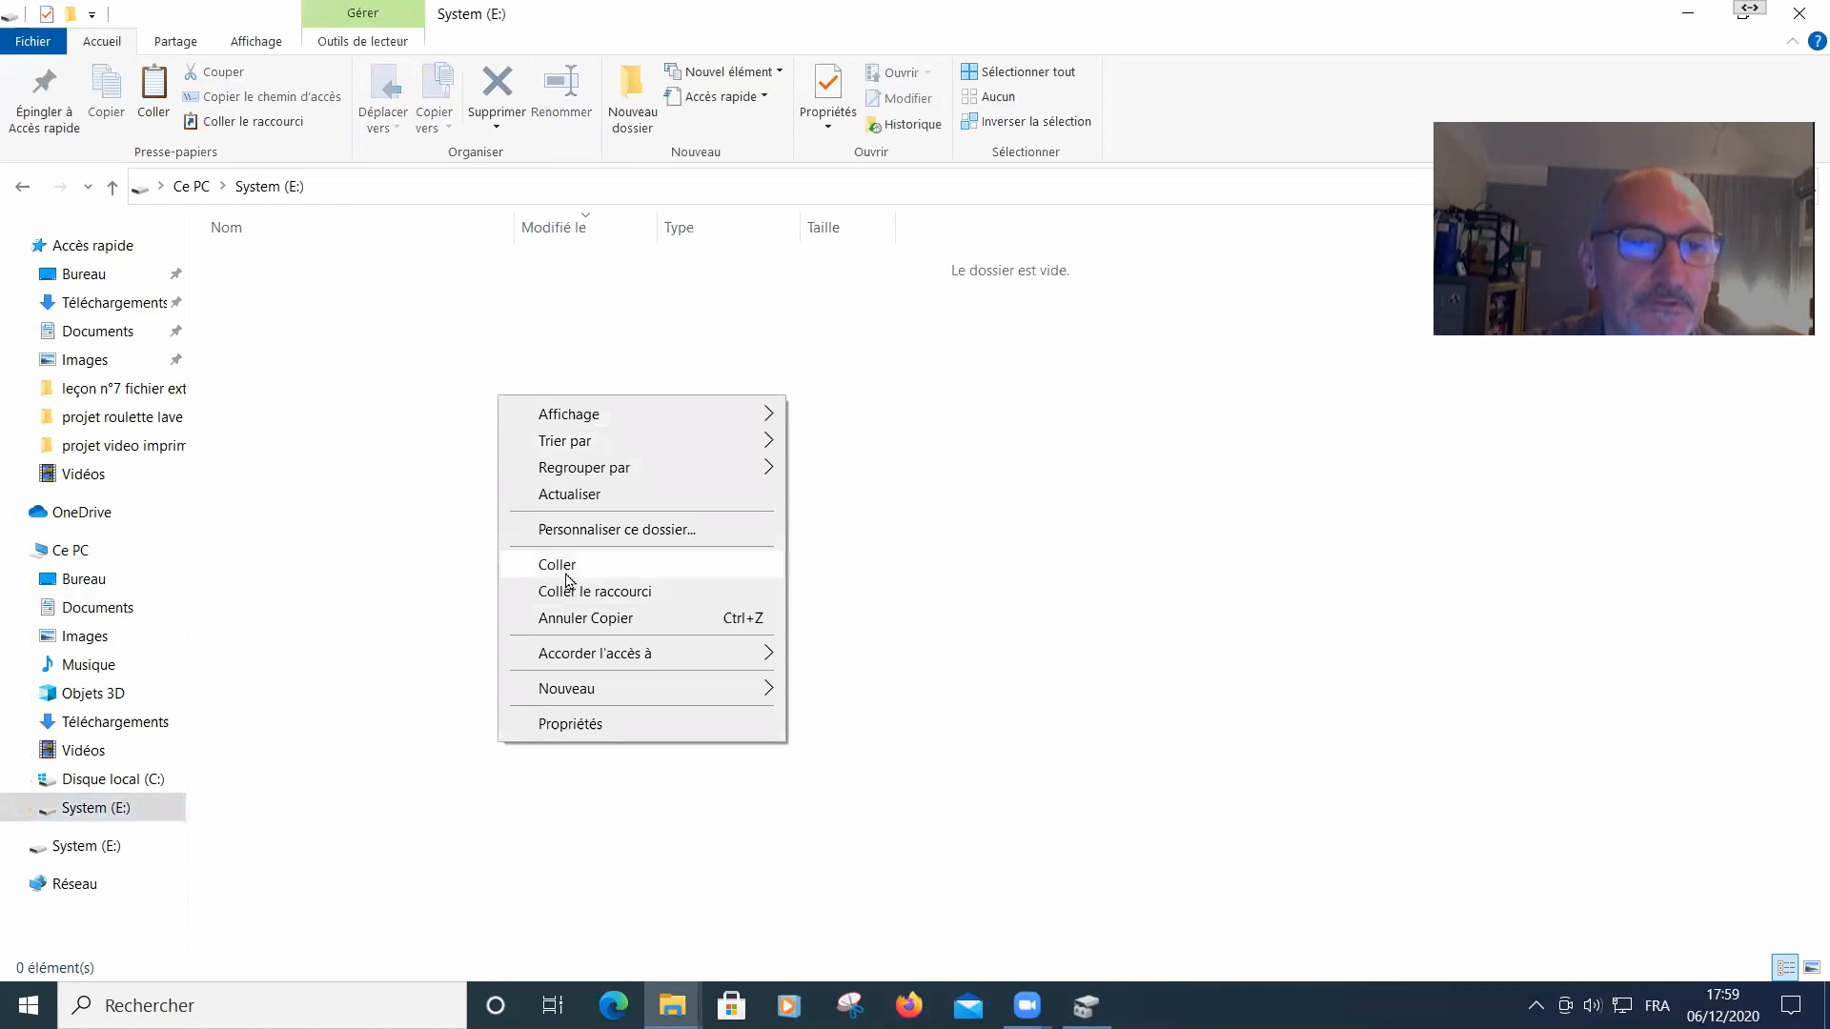
left_click(569, 580)
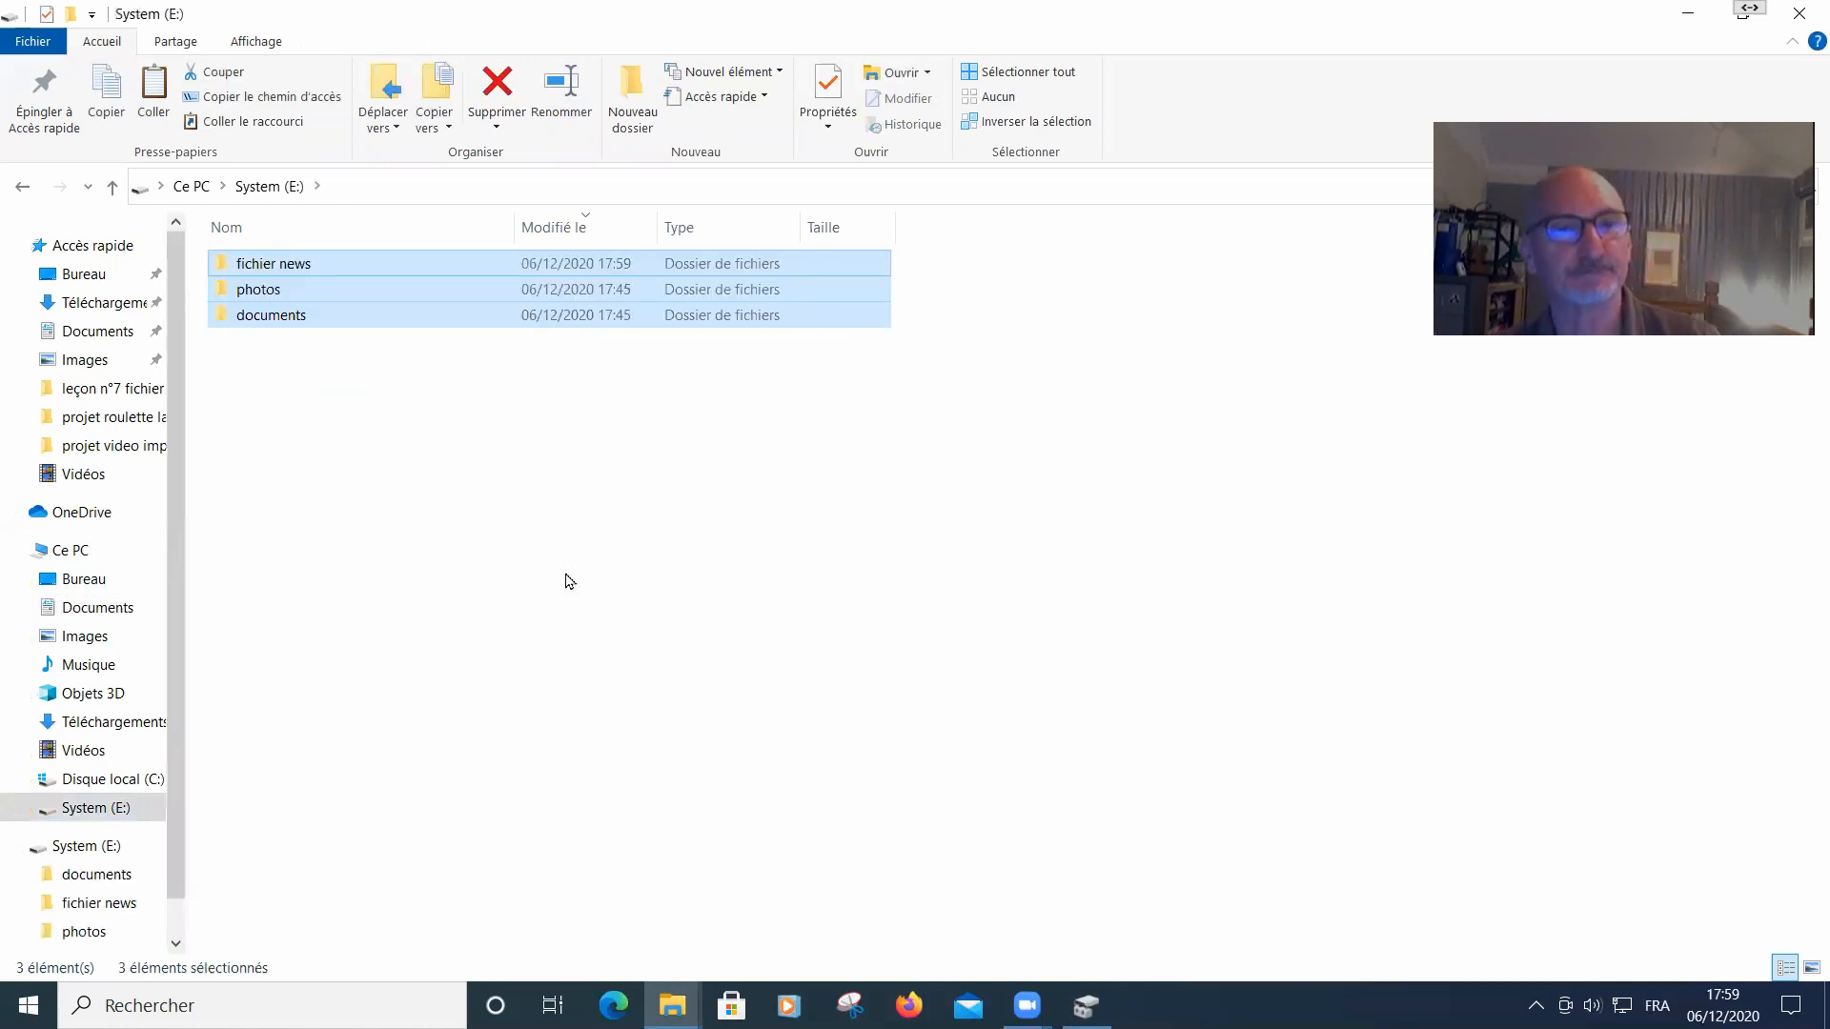